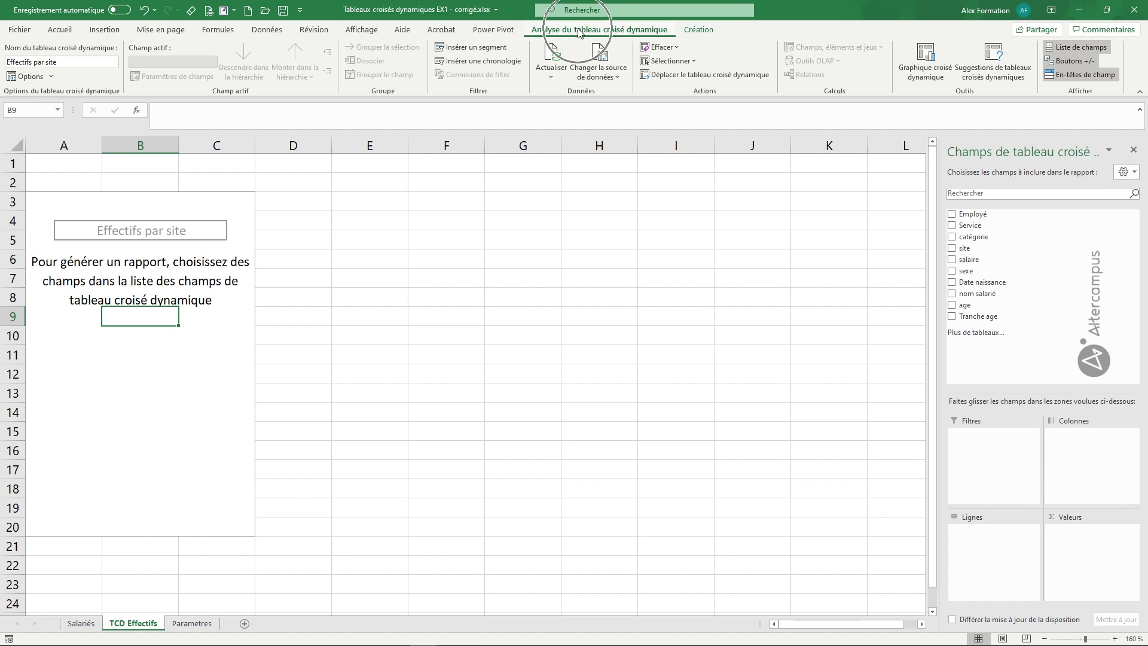
# Hide and redisplay the pivot table field list, and reselect the empty Effectifs par site pivot table
pyautogui.click(1084, 48)
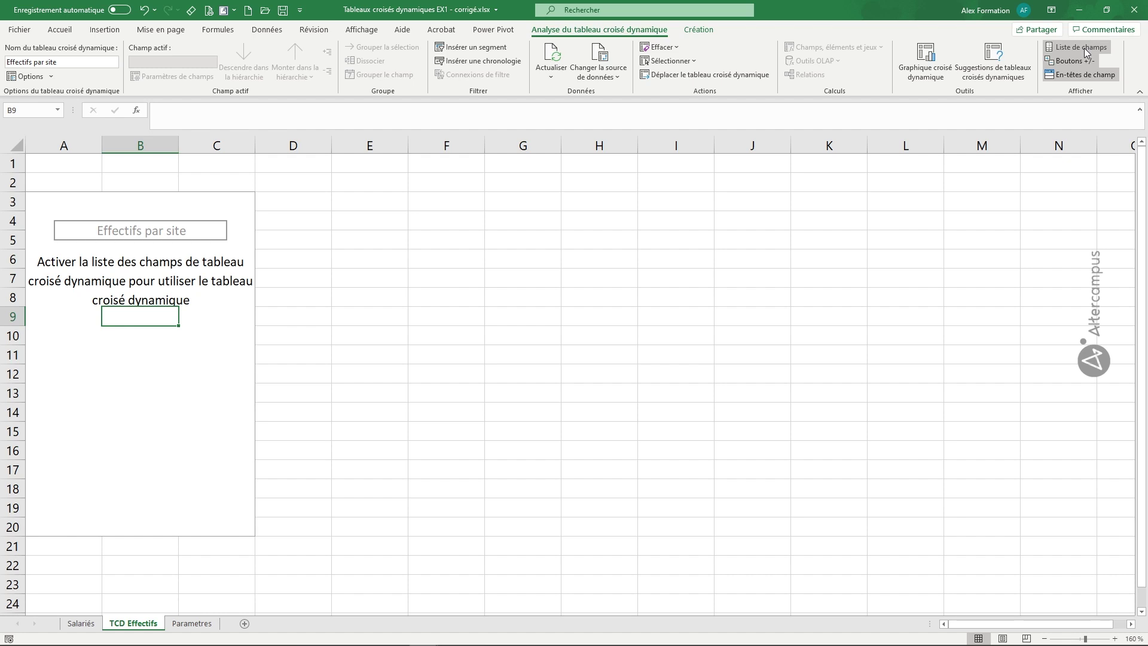
pyautogui.click(1085, 48)
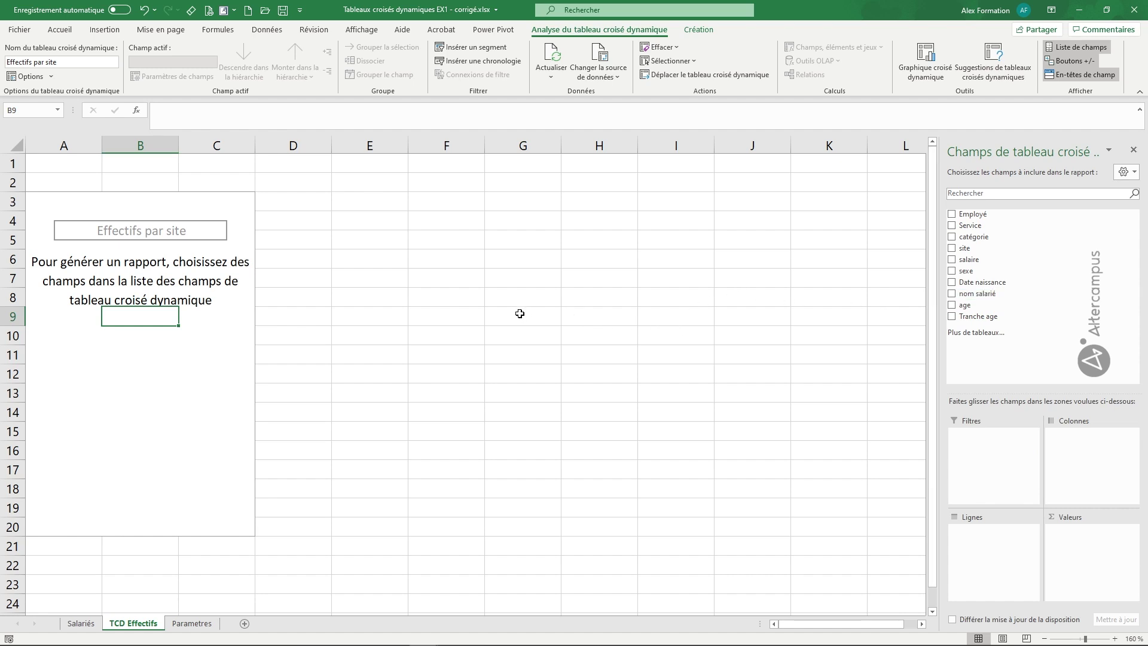
pyautogui.click(493, 297)
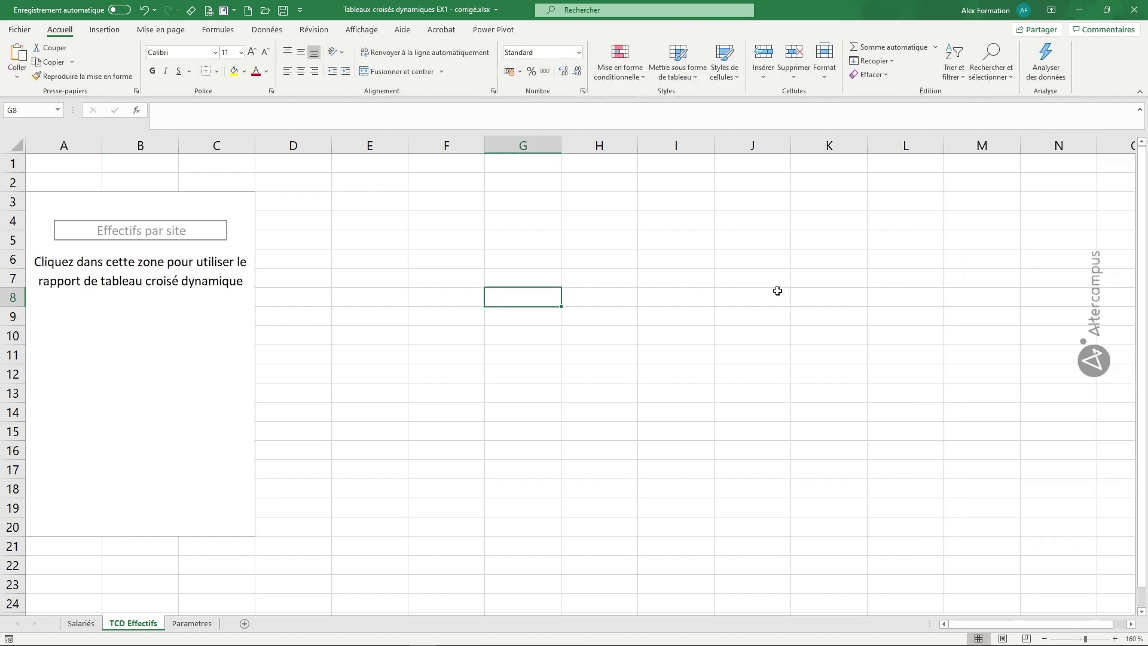
pyautogui.click(121, 321)
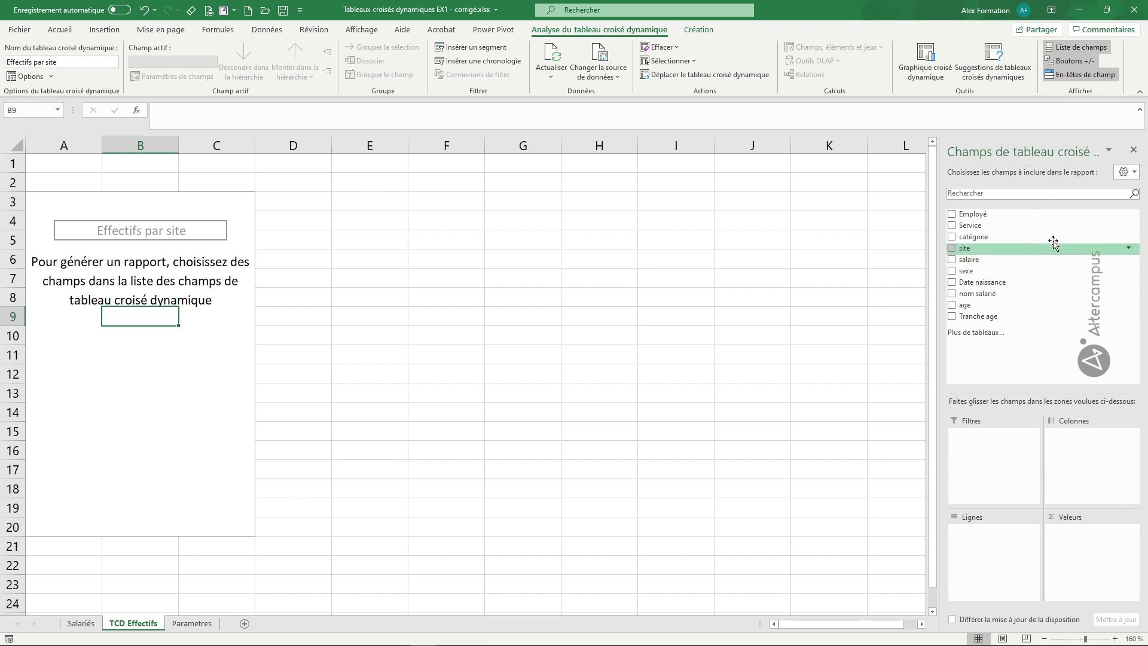
# Try the side-by-side, fields-only and areas-only (2 x 2) layouts of the field list, and return to the stacked layout
pyautogui.click(1134, 175)
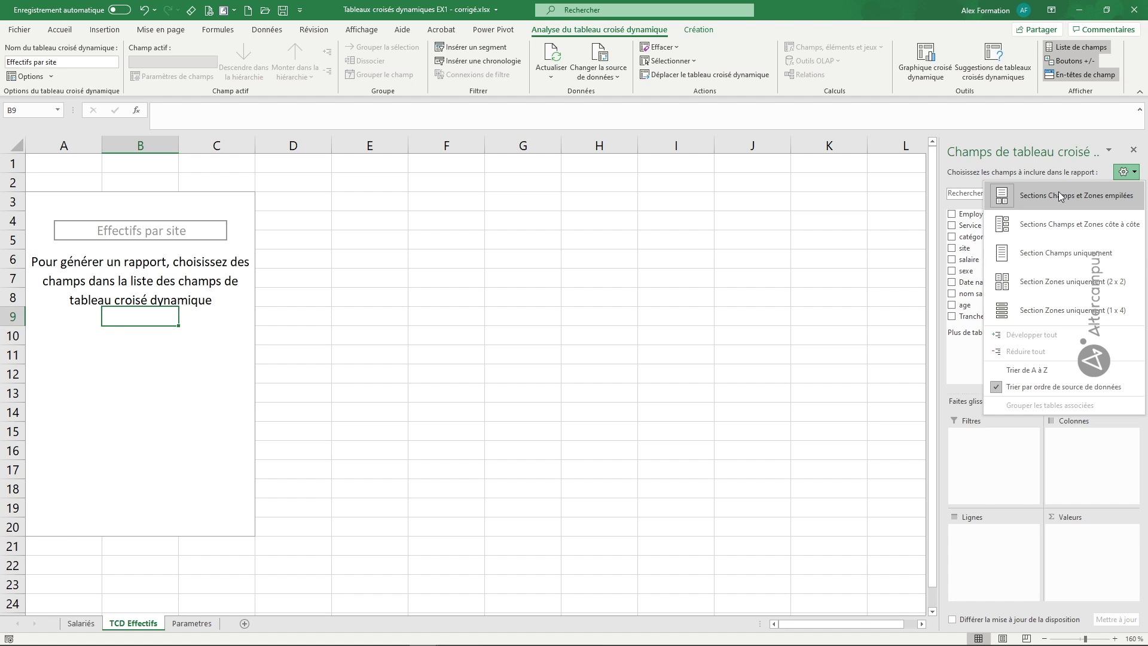
pyautogui.click(1058, 223)
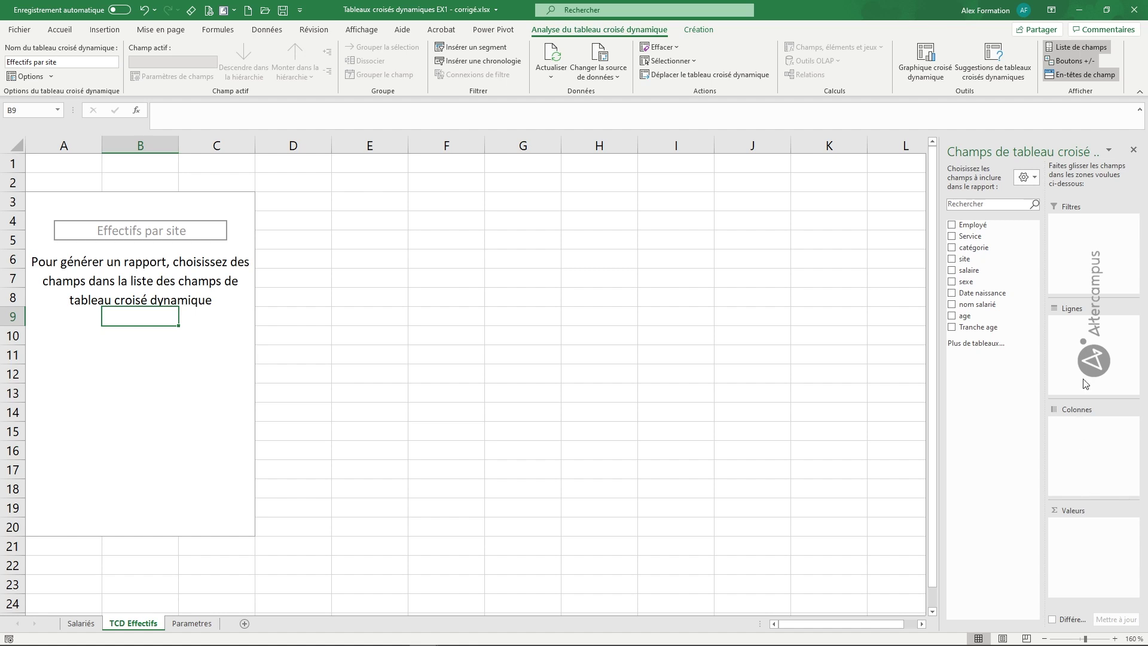
pyautogui.click(1039, 178)
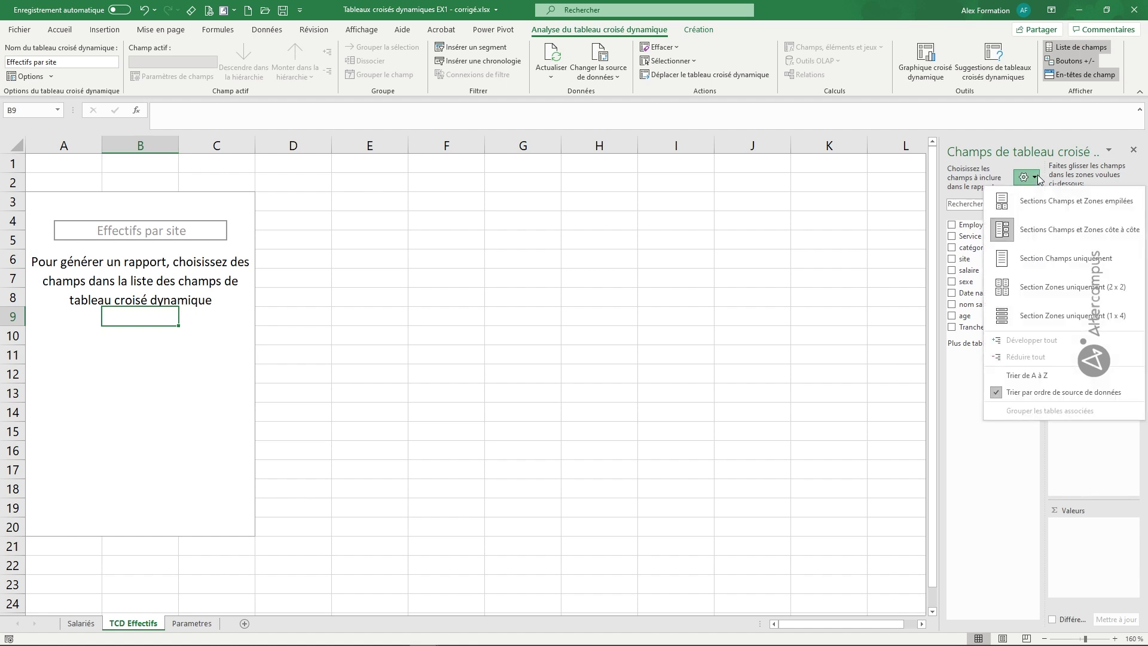
pyautogui.click(1035, 261)
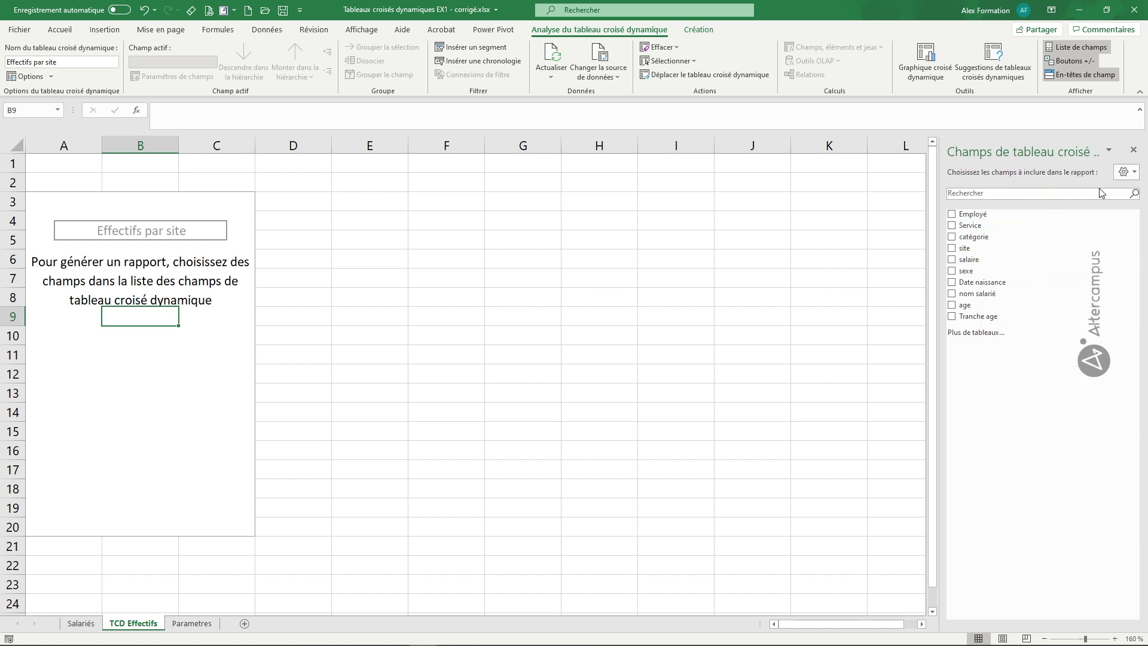
pyautogui.click(1128, 172)
pyautogui.click(1067, 287)
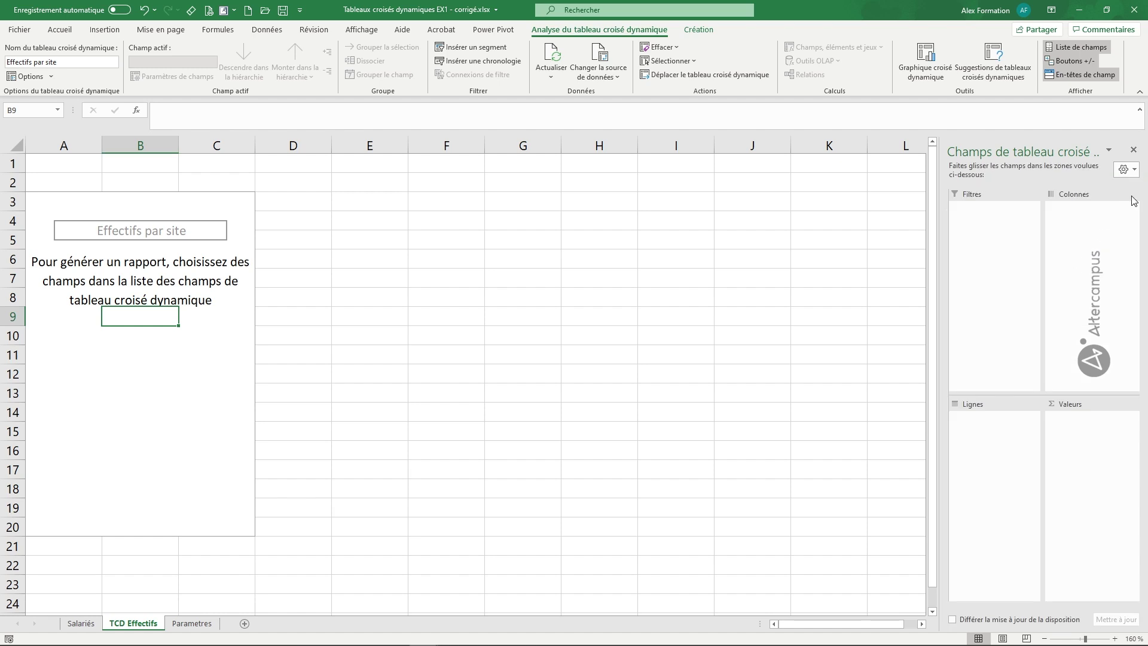
pyautogui.click(1126, 172)
pyautogui.click(1093, 192)
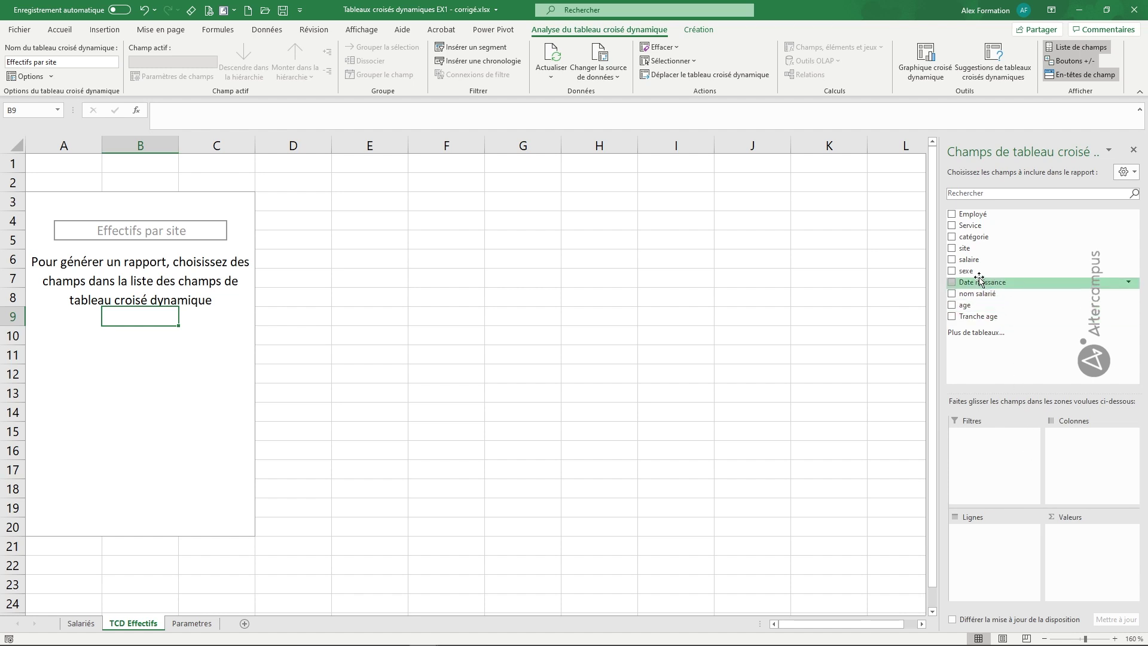
# Place the site field in the rows area of the pivot table, also trying it in the columns area
pyautogui.click(952, 248)
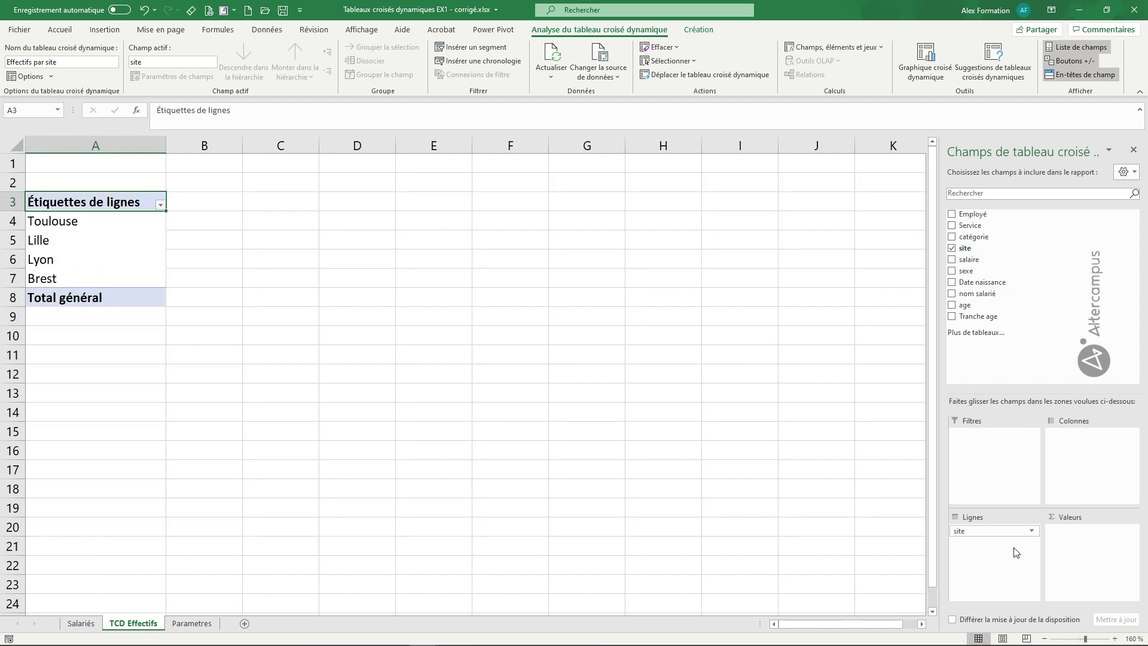
pyautogui.click(952, 248)
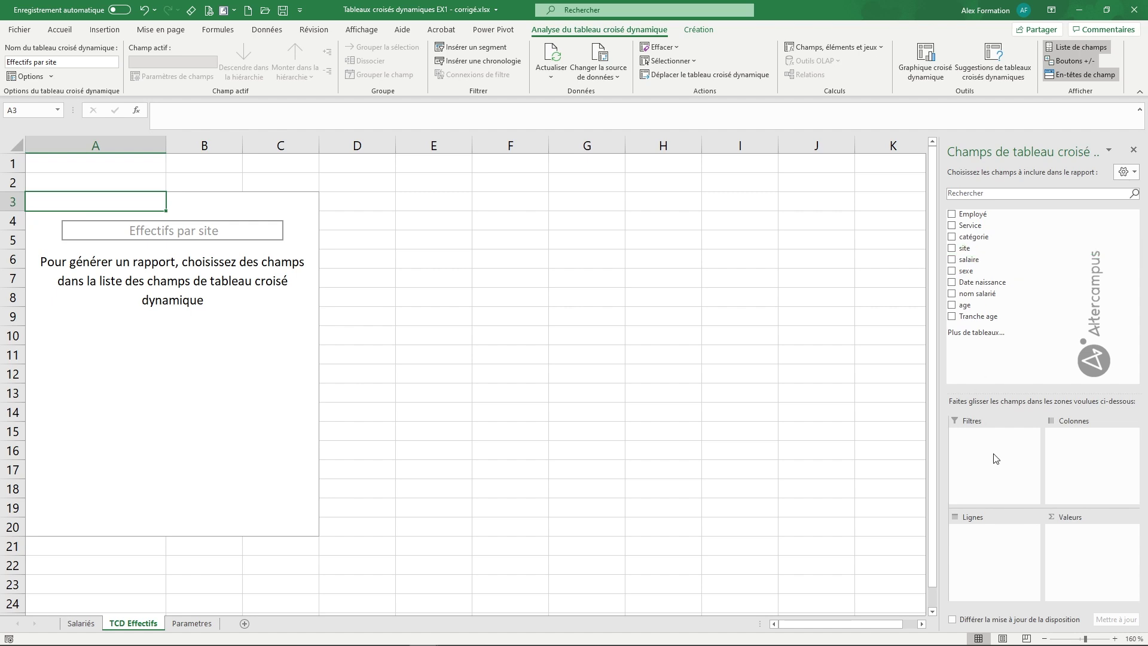
pyautogui.moveTo(981, 250); pyautogui.dragTo(994, 545)
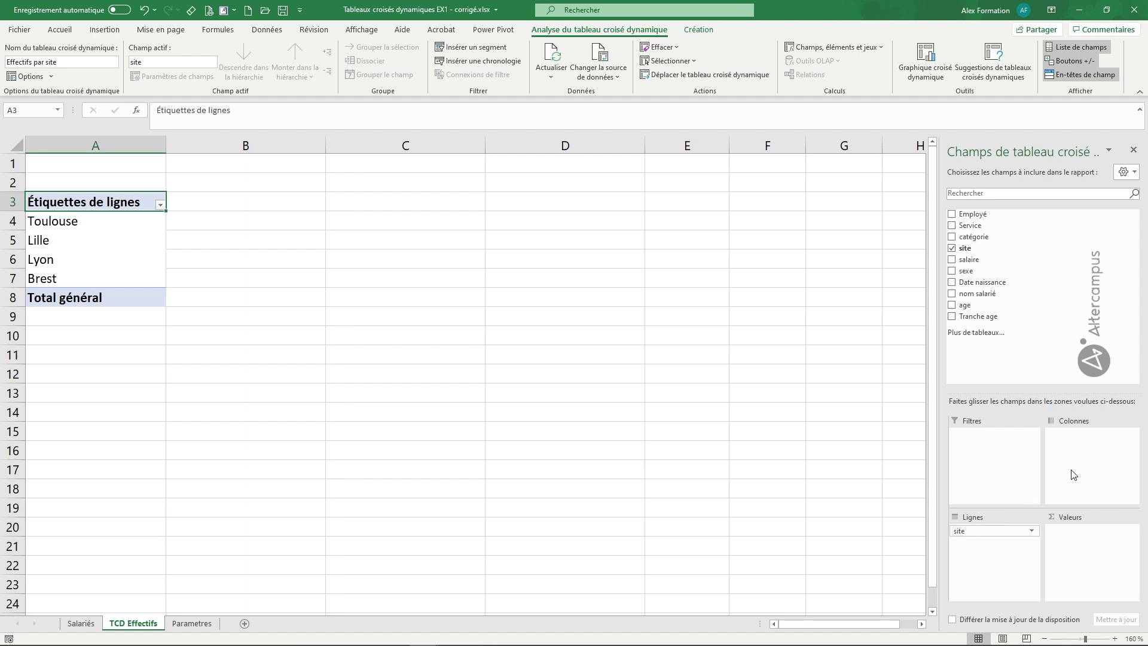
pyautogui.moveTo(995, 532); pyautogui.dragTo(1078, 475)
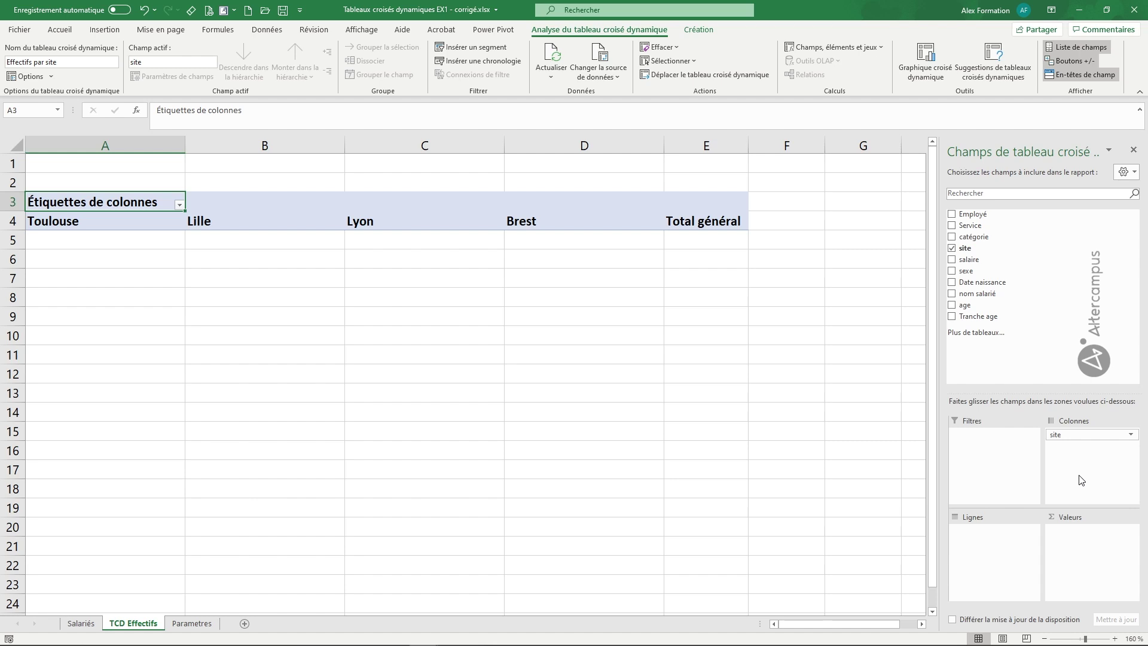
pyautogui.moveTo(1076, 434); pyautogui.dragTo(995, 534)
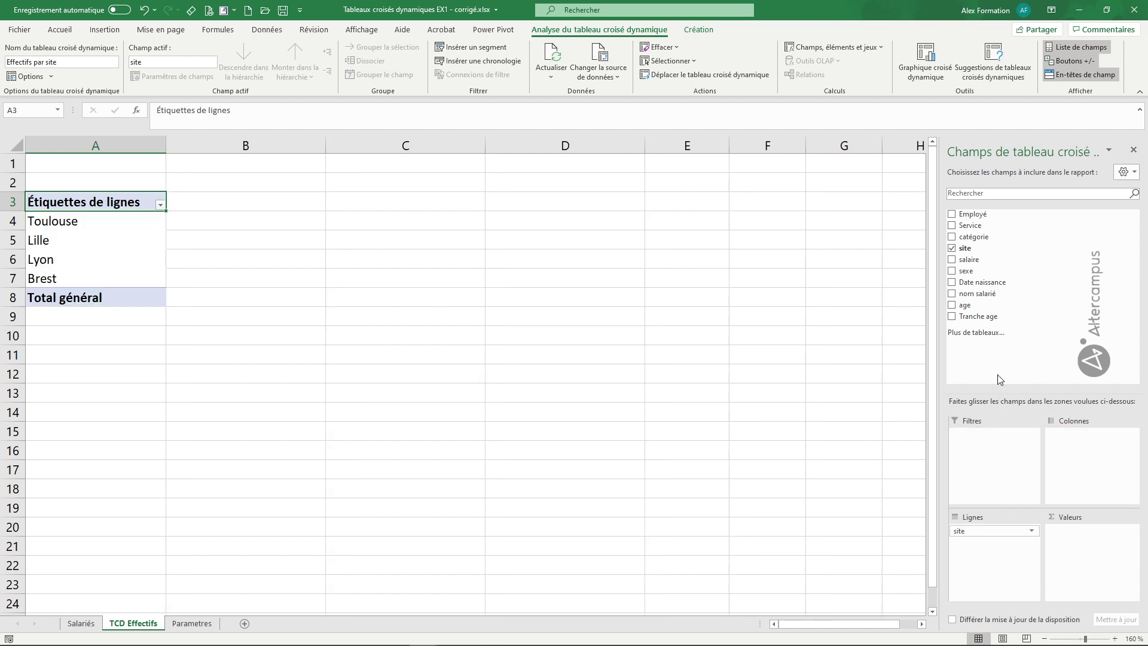
# Add the sexe field to the columns area, trying it swapped with site before restoring site in rows and sexe in columns
pyautogui.moveTo(978, 273); pyautogui.dragTo(1087, 453)
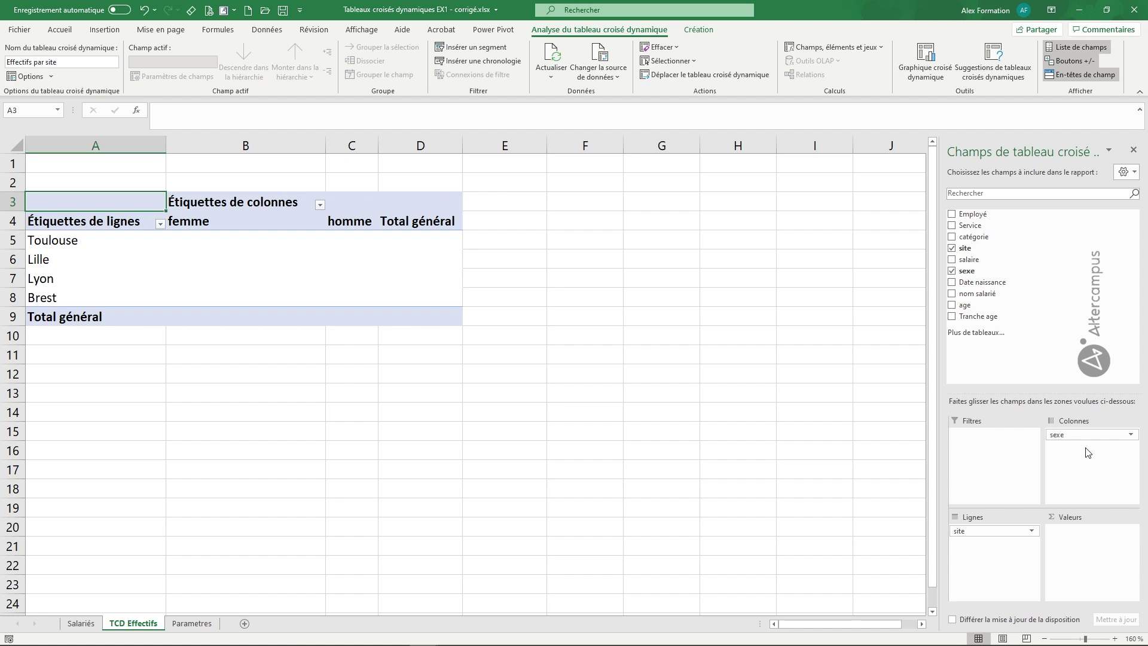
pyautogui.moveTo(1081, 436); pyautogui.dragTo(1063, 467)
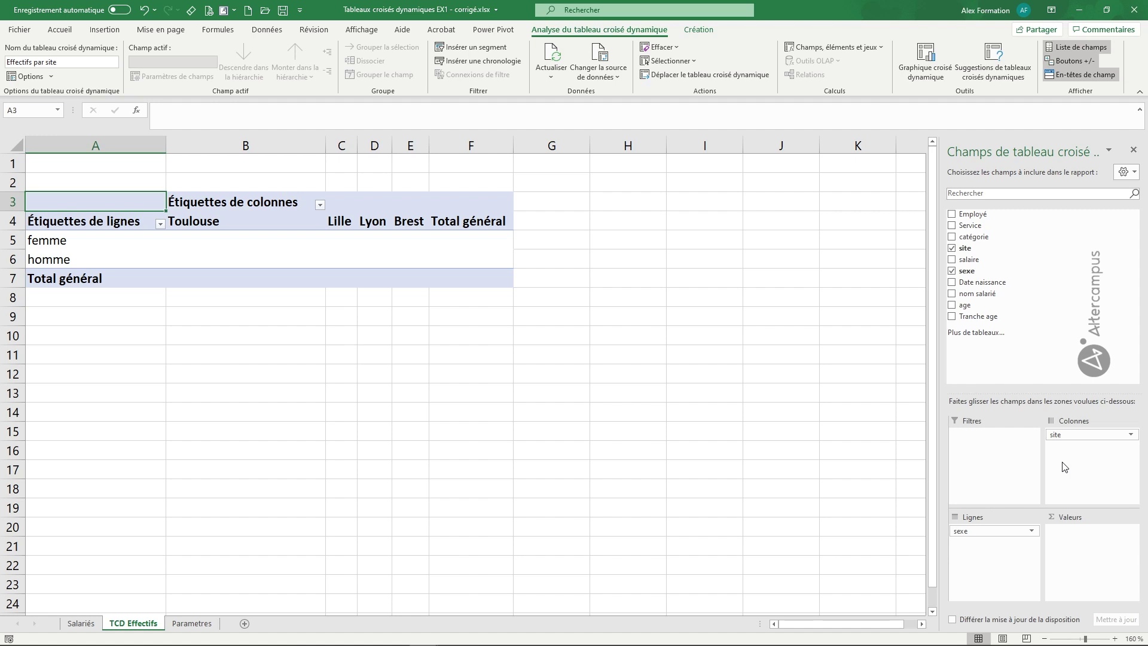
pyautogui.moveTo(1063, 434); pyautogui.dragTo(1076, 473)
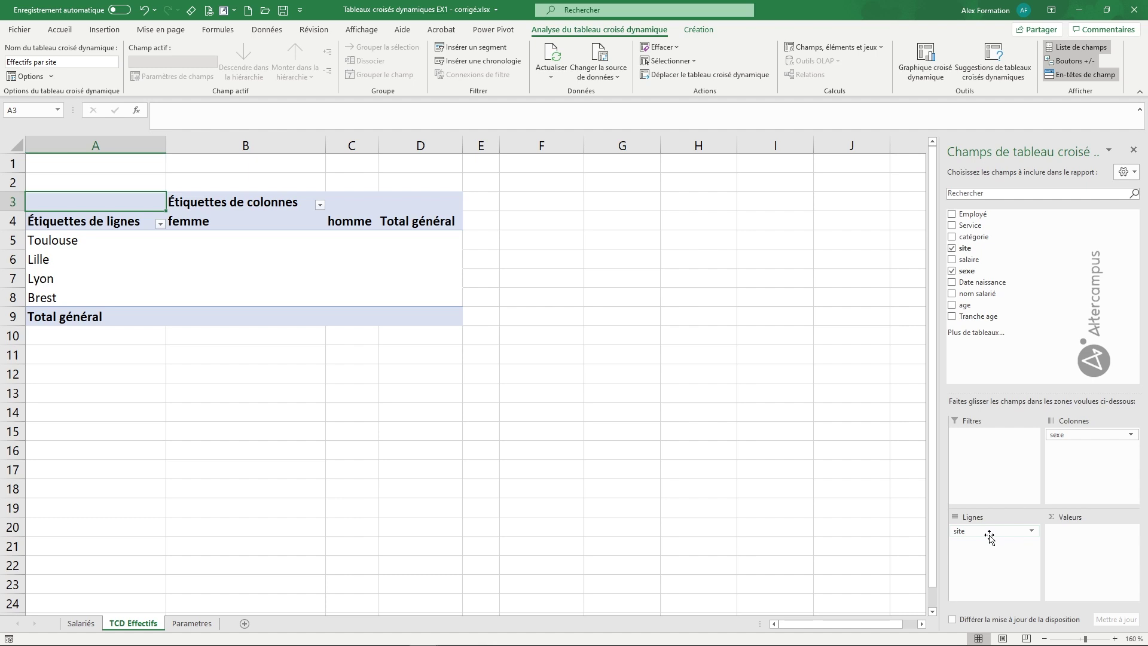
# Try replacing site with Employé in the rows area, compare it with the Salariés sheet, and restore site
pyautogui.moveTo(989, 537); pyautogui.dragTo(1060, 342)
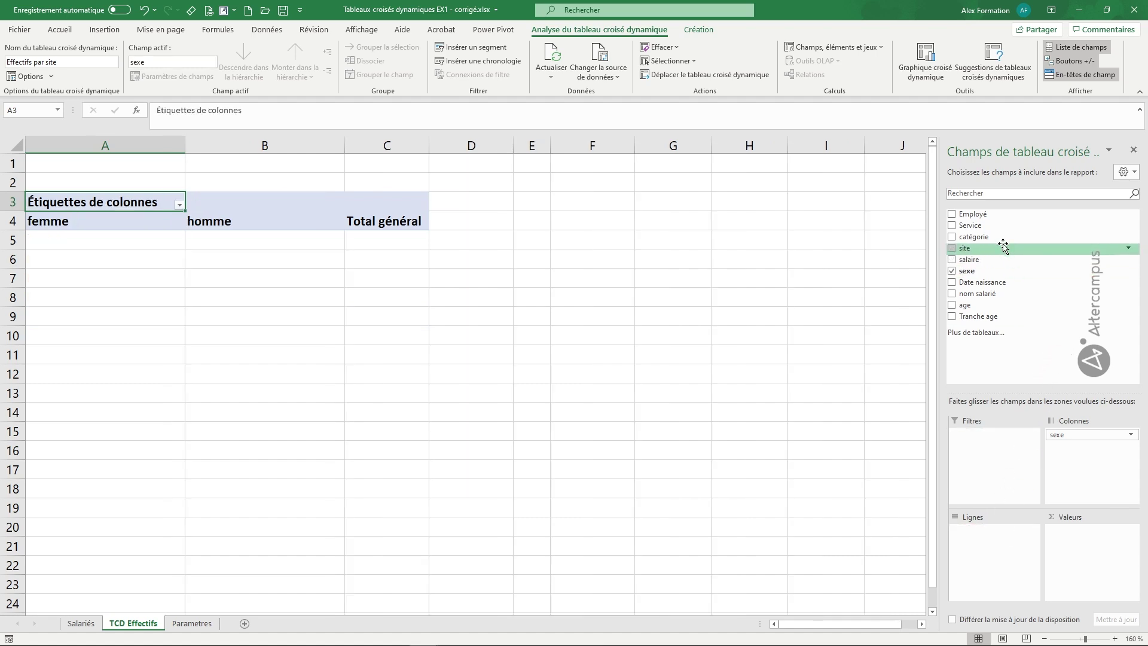
pyautogui.moveTo(996, 215); pyautogui.dragTo(974, 537)
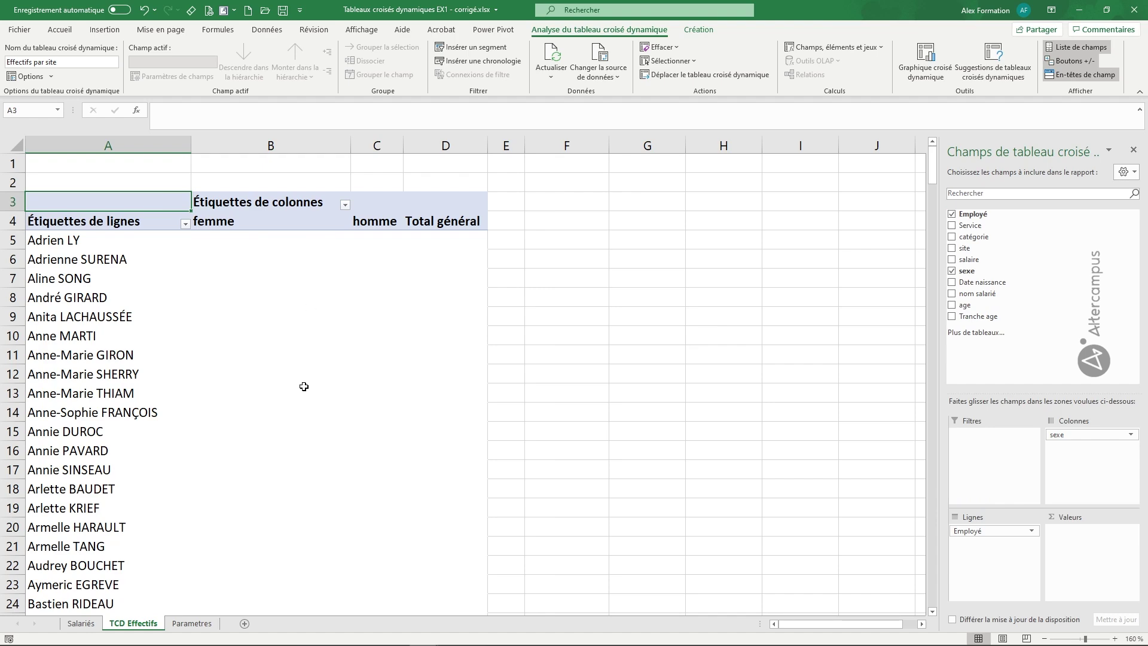
pyautogui.click(86, 624)
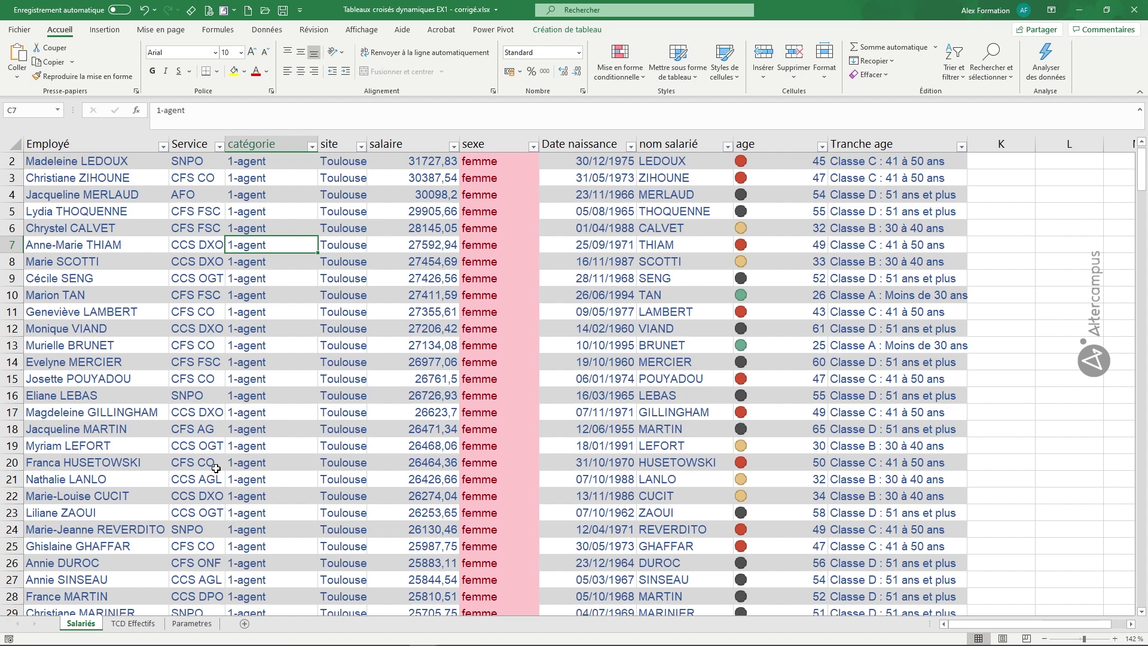
pyautogui.click(134, 624)
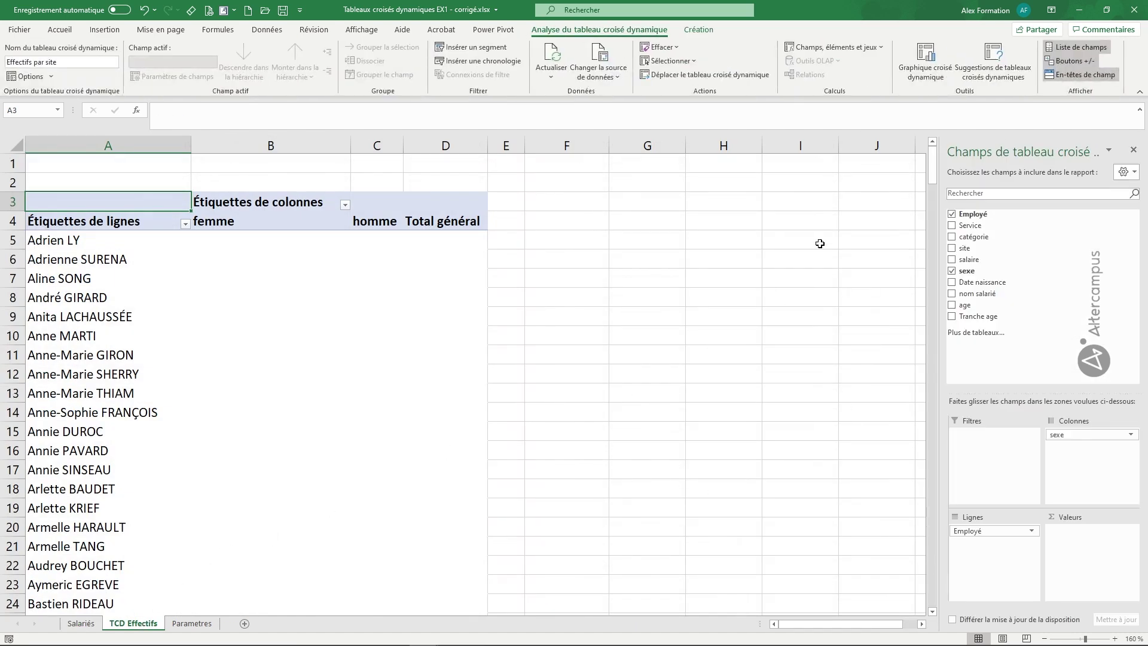
pyautogui.moveTo(932, 165)
pyautogui.mouseDown()
pyautogui.moveTo(910, 393)
pyautogui.moveTo(927, 506)
pyautogui.moveTo(936, 153)
pyautogui.mouseUp()
pyautogui.moveTo(996, 531); pyautogui.dragTo(1059, 315)
pyautogui.moveTo(994, 248); pyautogui.dragTo(988, 542)
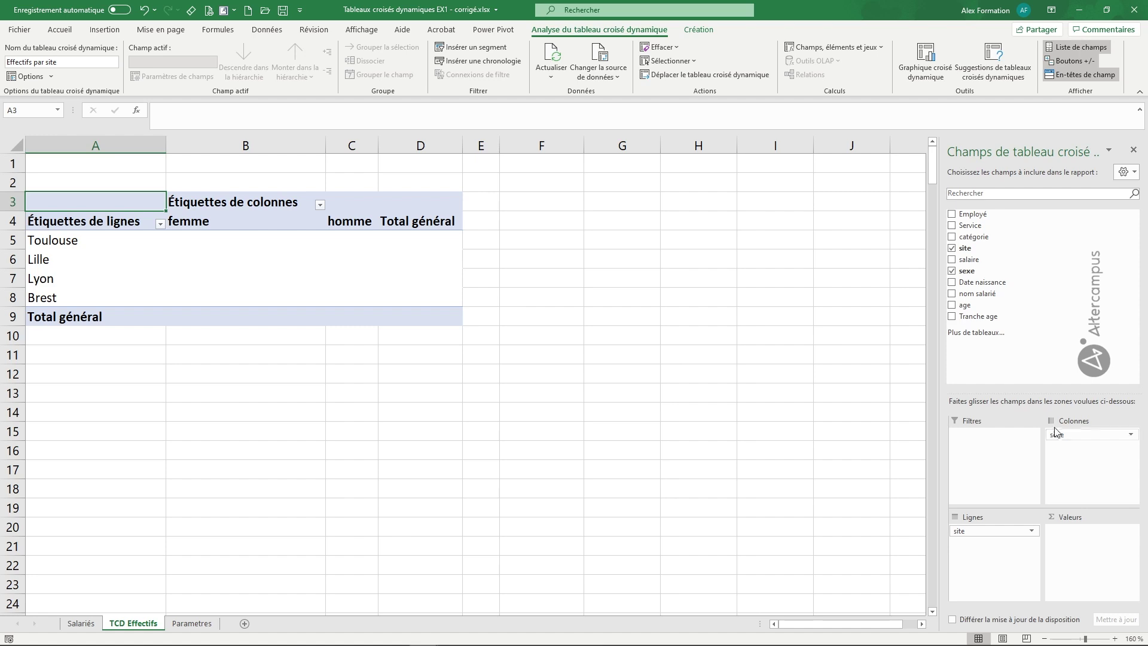
# Add the catégorie field to the rows area and move it above site
pyautogui.moveTo(980, 236); pyautogui.dragTo(998, 545)
pyautogui.moveTo(997, 545); pyautogui.dragTo(998, 544)
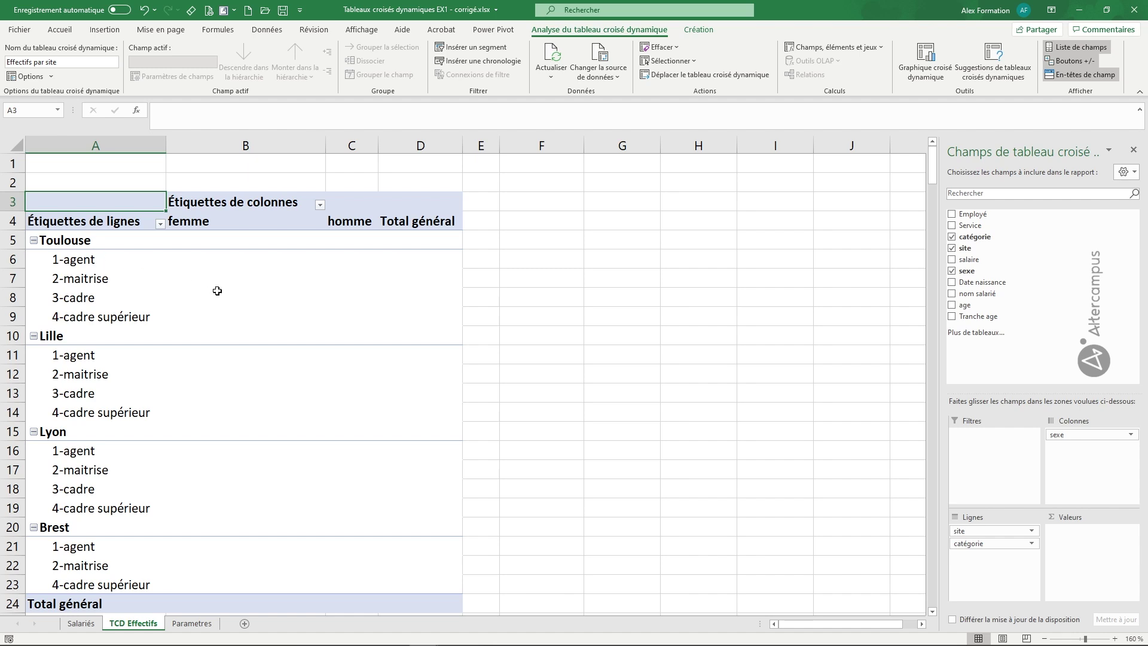
pyautogui.moveTo(952, 543); pyautogui.dragTo(972, 531)
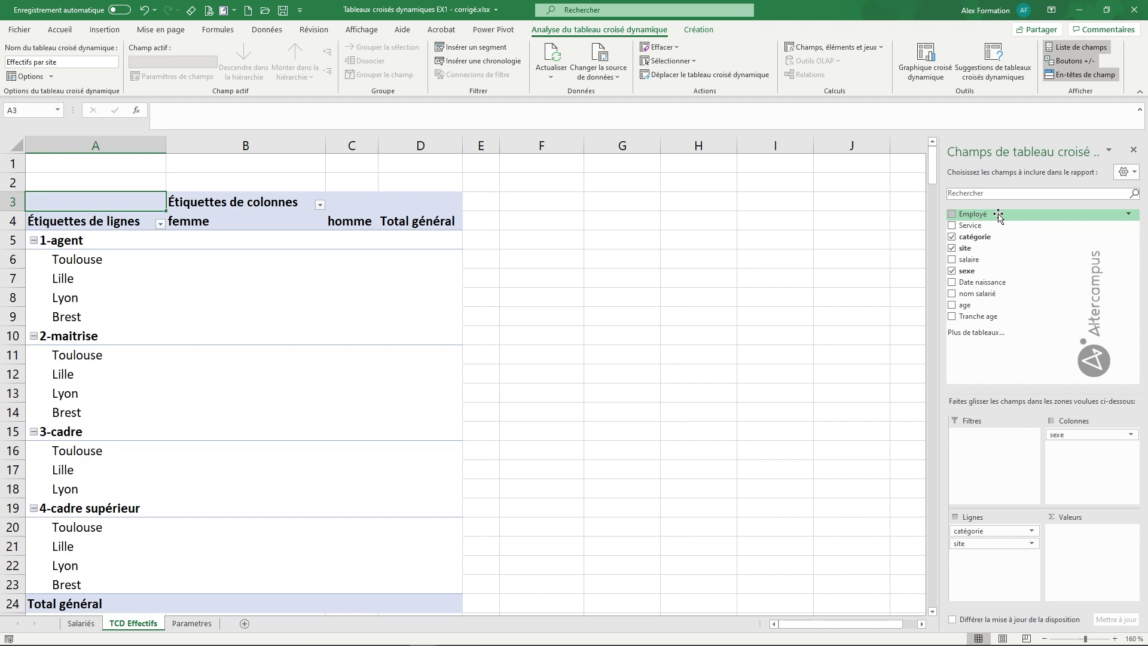
# Count employees by adding Employé to the values area, and check the source data on the Salariés sheet
pyautogui.moveTo(999, 215); pyautogui.dragTo(1089, 536)
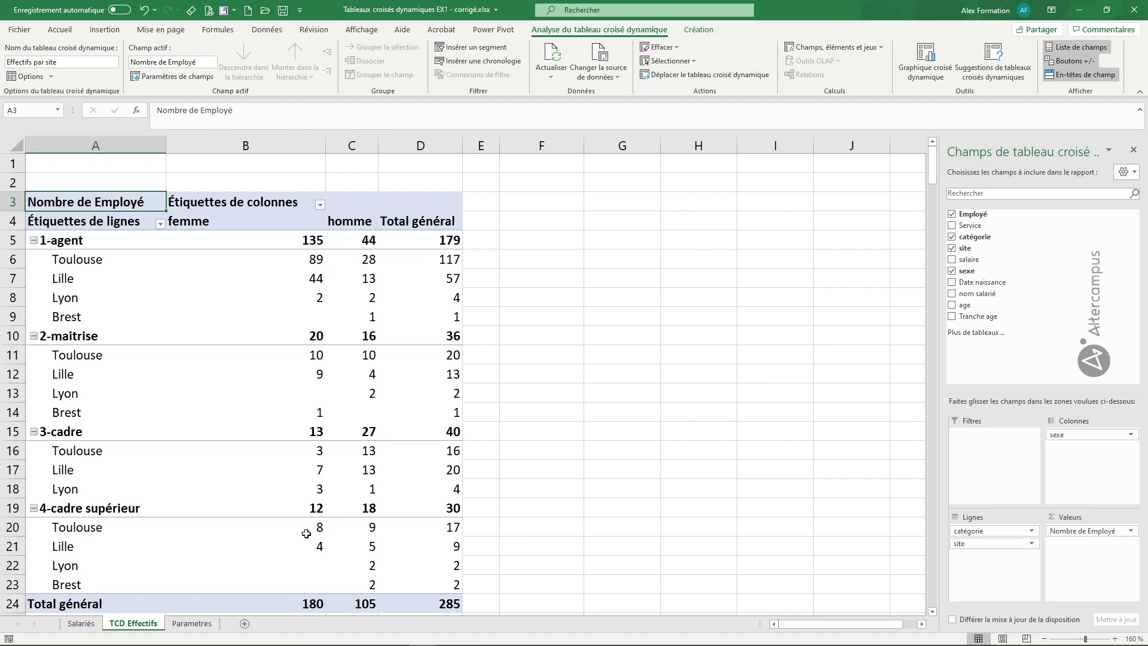
pyautogui.click(81, 623)
pyautogui.click(134, 623)
# Try counting by Service instead of Employé in the values area, and restore Employé
pyautogui.moveTo(1100, 531); pyautogui.dragTo(1084, 345)
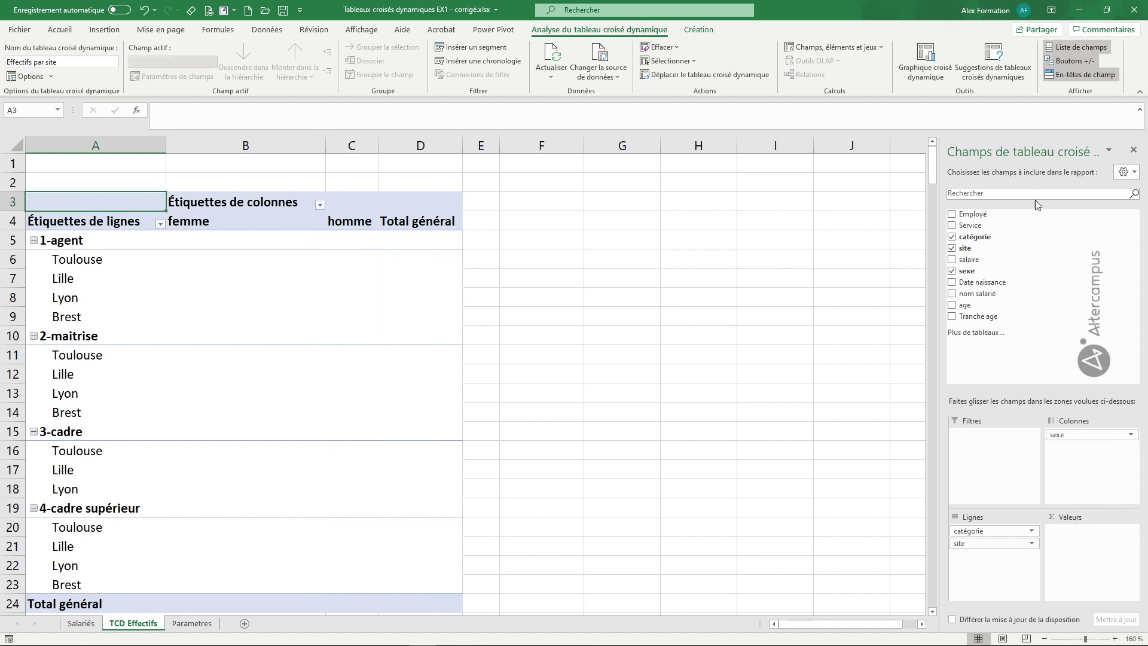
pyautogui.moveTo(999, 225); pyautogui.dragTo(1084, 534)
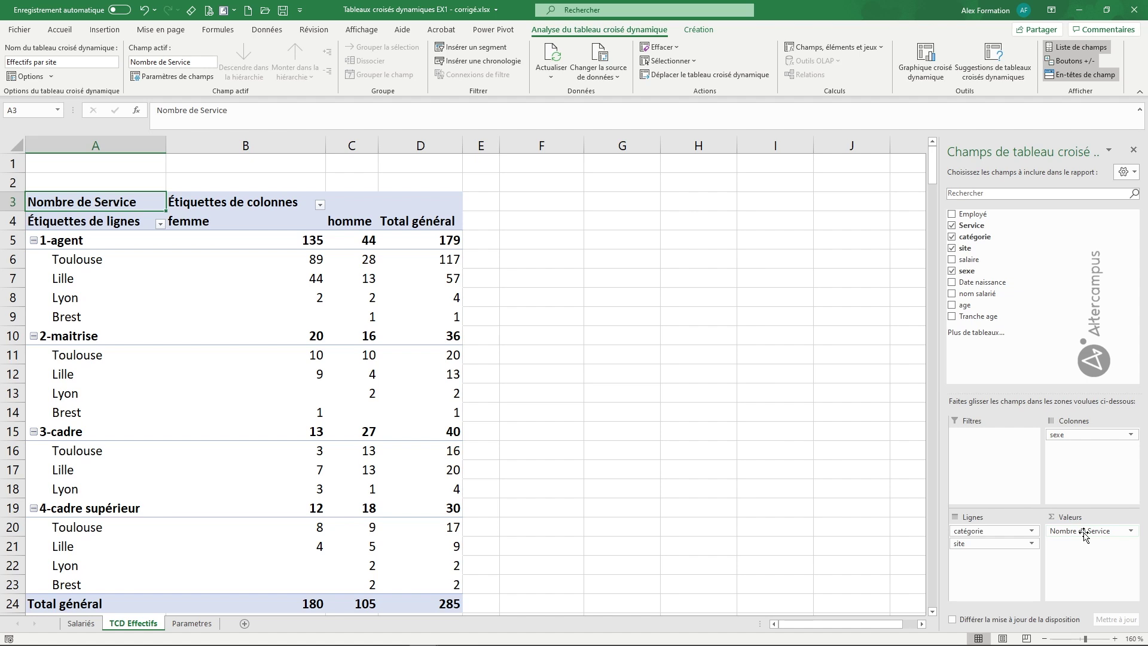
pyautogui.moveTo(1085, 534); pyautogui.dragTo(1067, 342)
pyautogui.moveTo(1014, 216); pyautogui.dragTo(1074, 549)
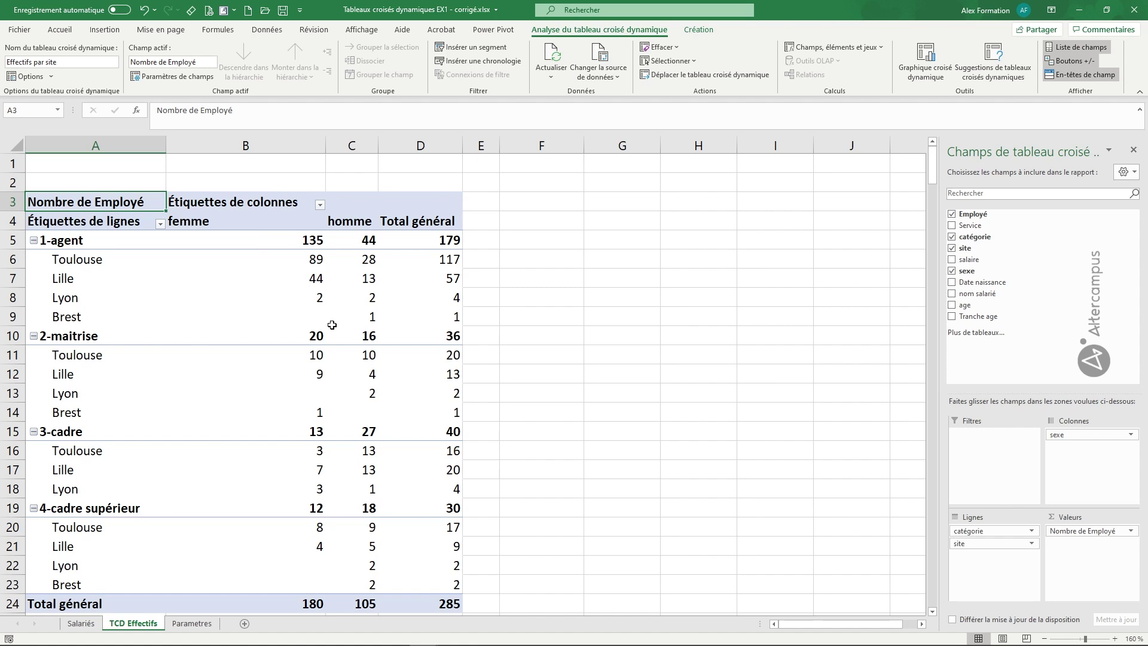
# Reorder the rows area so that site comes above catégorie
pyautogui.moveTo(986, 544); pyautogui.dragTo(978, 535)
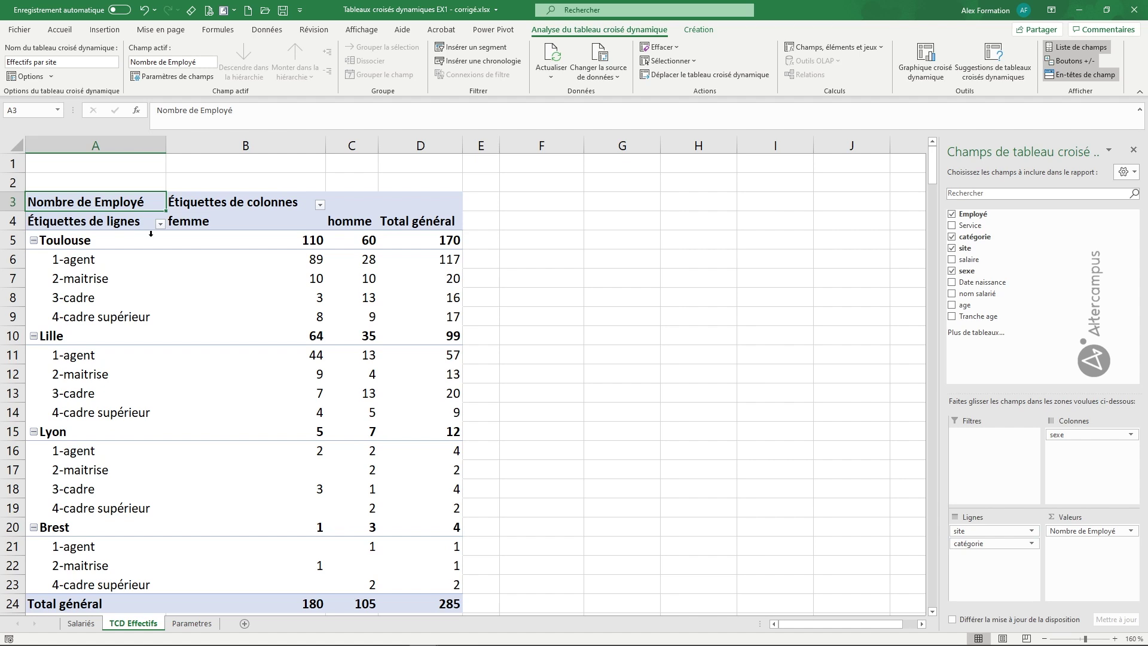
pyautogui.moveTo(256, 245)
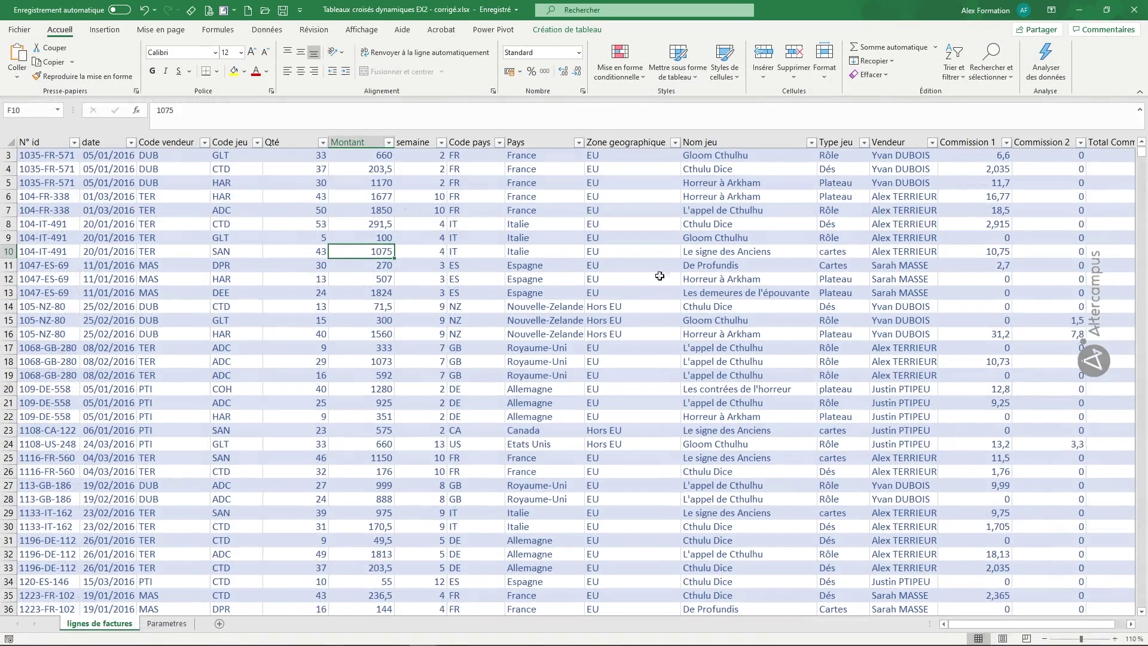
# Create a pivot table from the BDLignesFact table on a new worksheet in the EX2 workbook
pyautogui.click(540, 294)
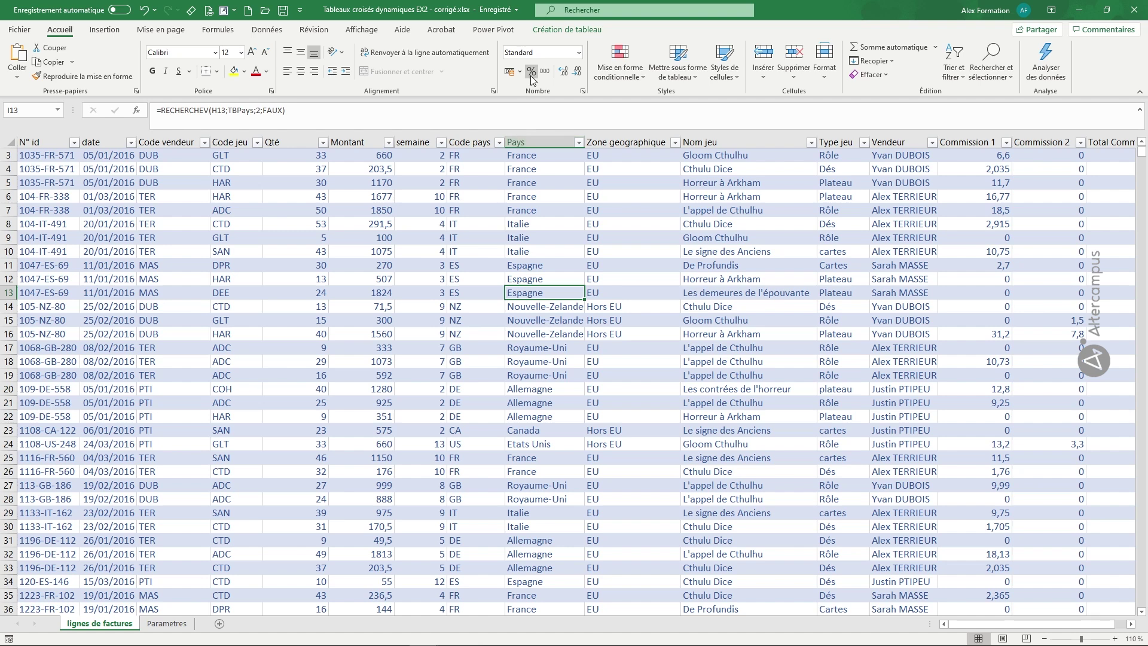
pyautogui.click(551, 31)
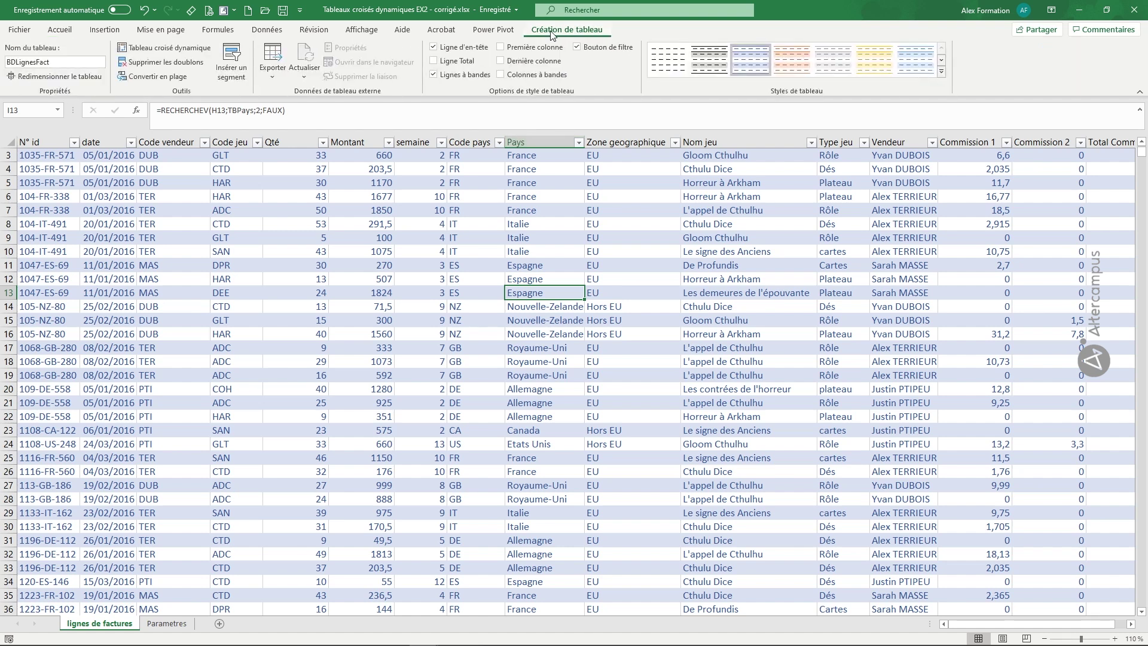
pyautogui.click(176, 48)
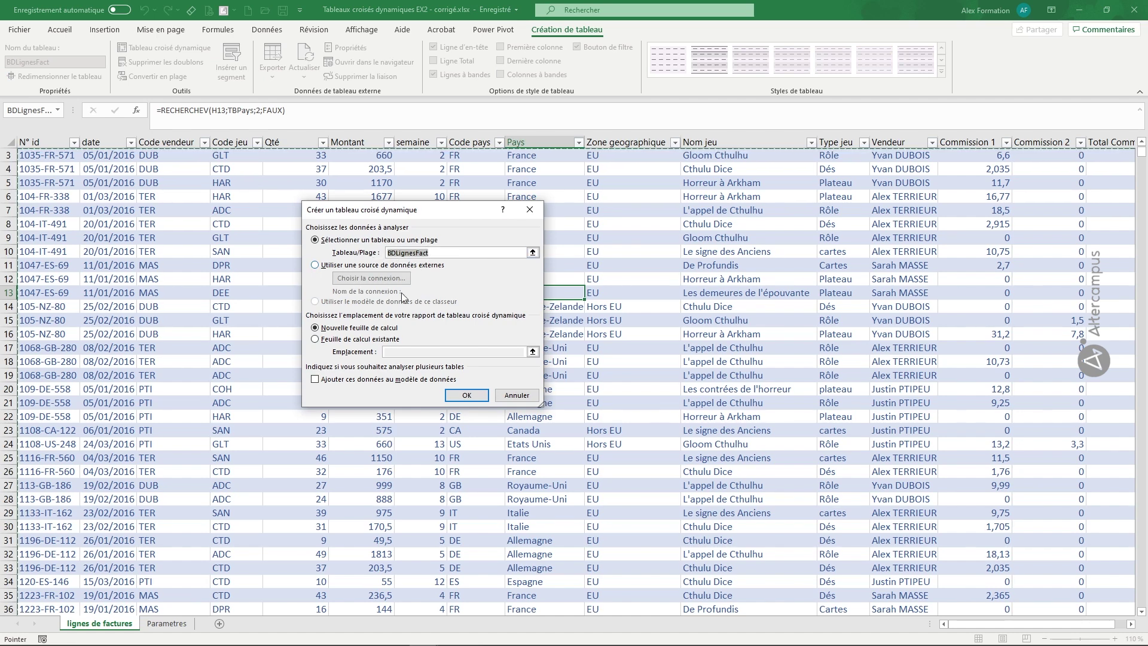
pyautogui.click(461, 395)
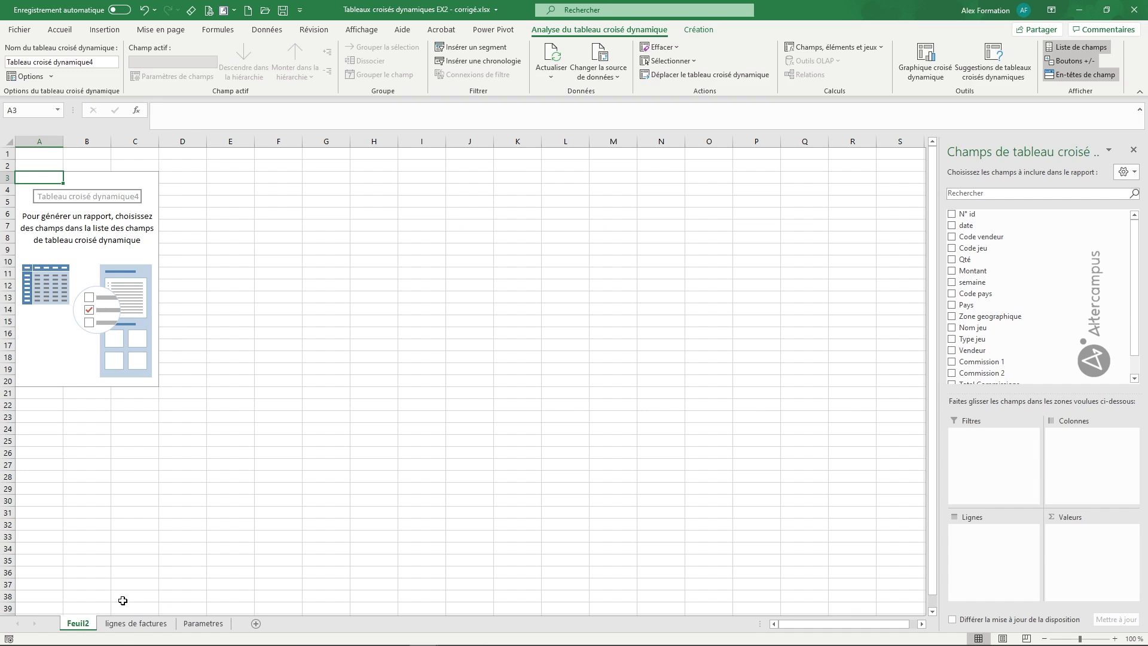
# Move the Feuil2 sheet between the lignes de factures and Parametres sheets and rename it "Analyse CA"
pyautogui.moveTo(89, 626); pyautogui.dragTo(178, 626)
pyautogui.doubleClick(168, 624)
pyautogui.write('Analyse')
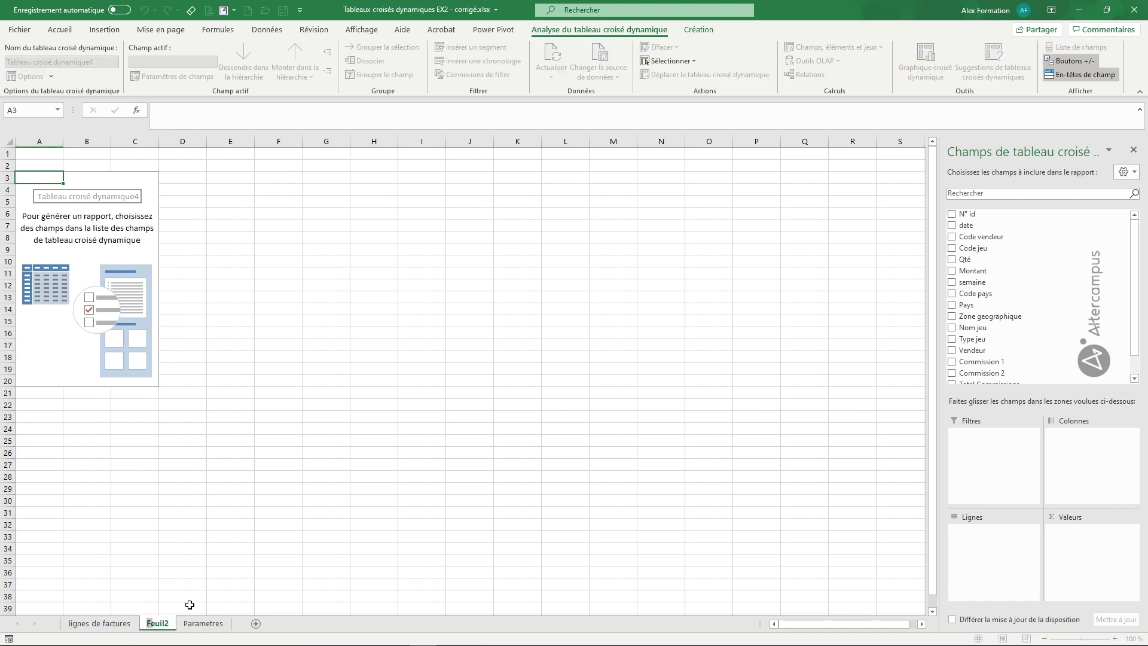
pyautogui.write(' CA')
pyautogui.press('Return')
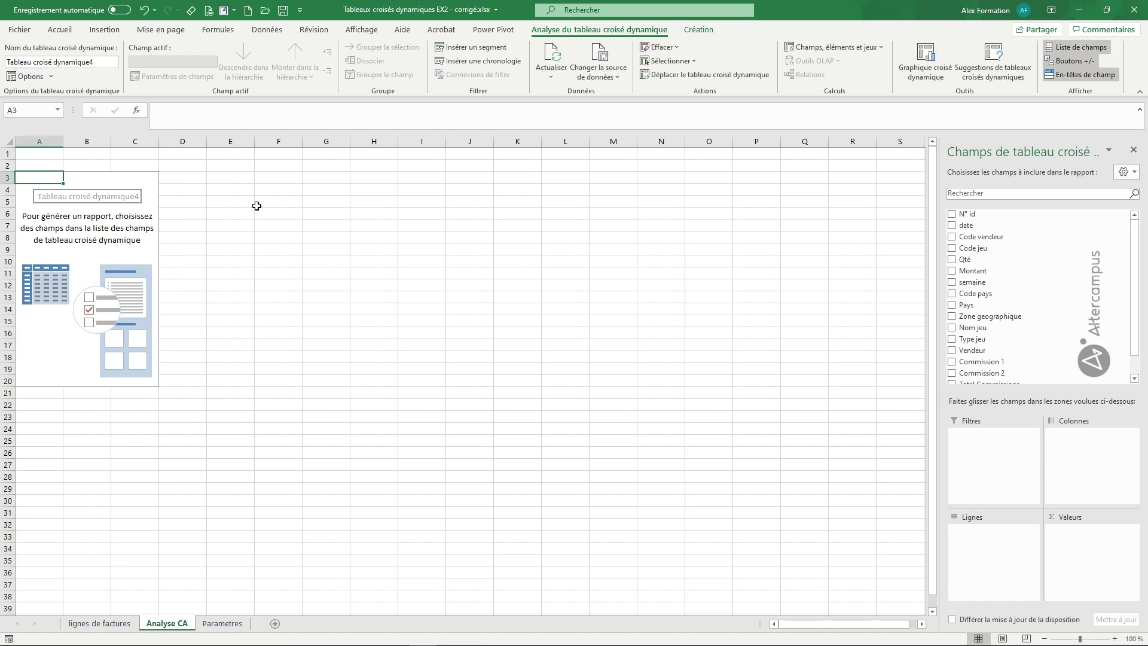
# Name the new pivot table "CA par zone géo"
pyautogui.click(99, 65)
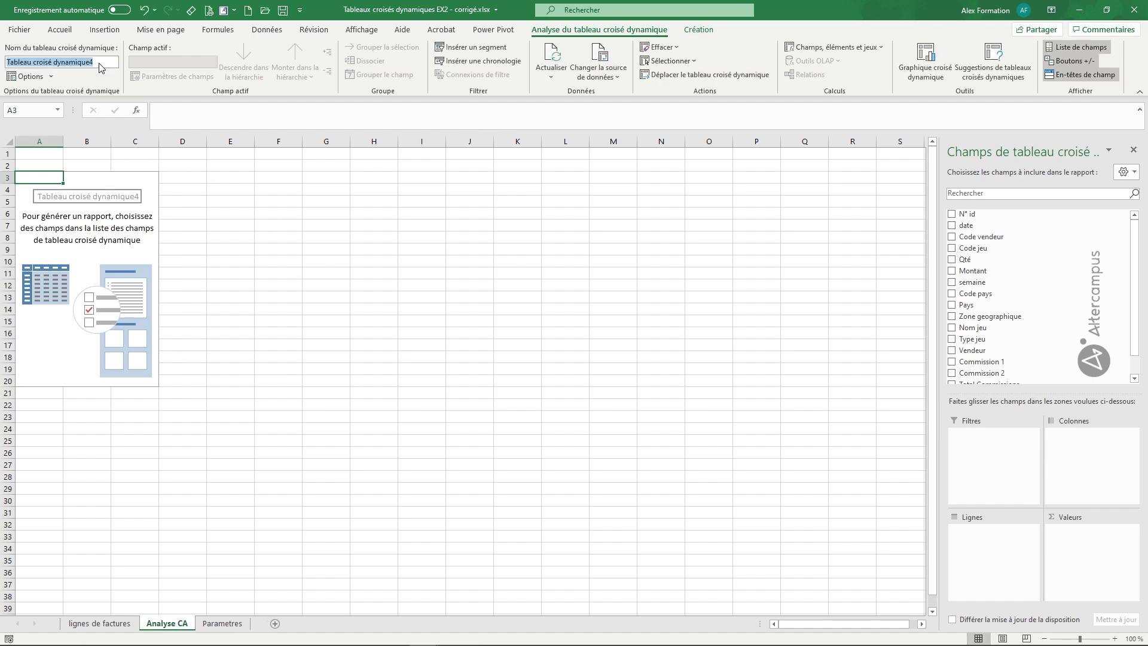
pyautogui.write('CA par zone géo')
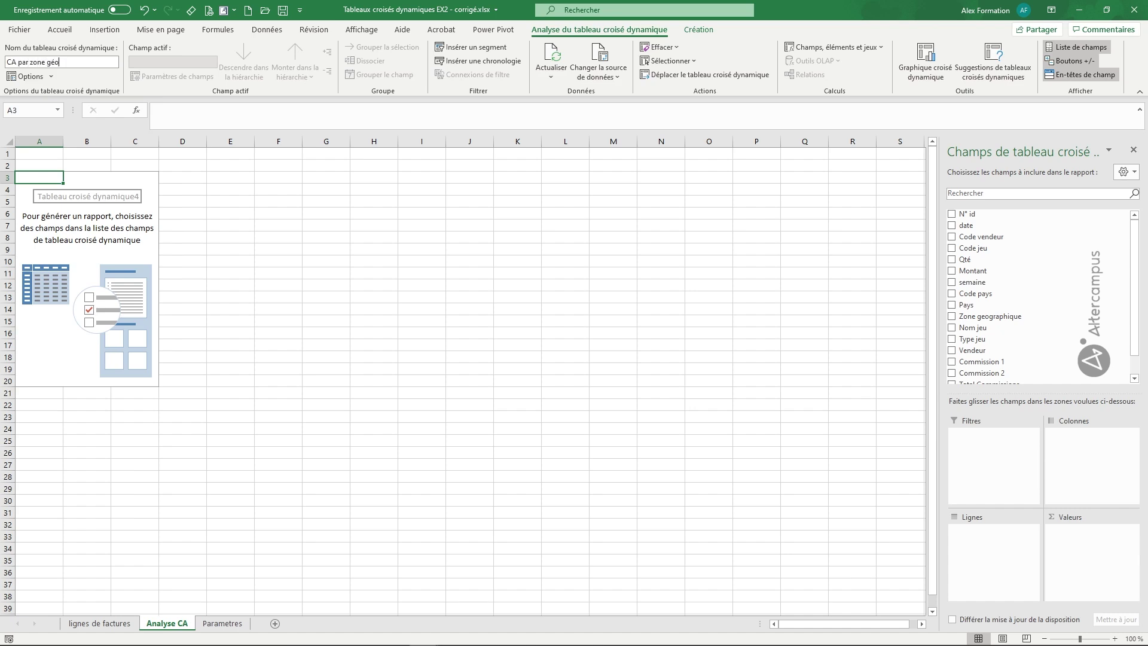
pyautogui.press('Return')
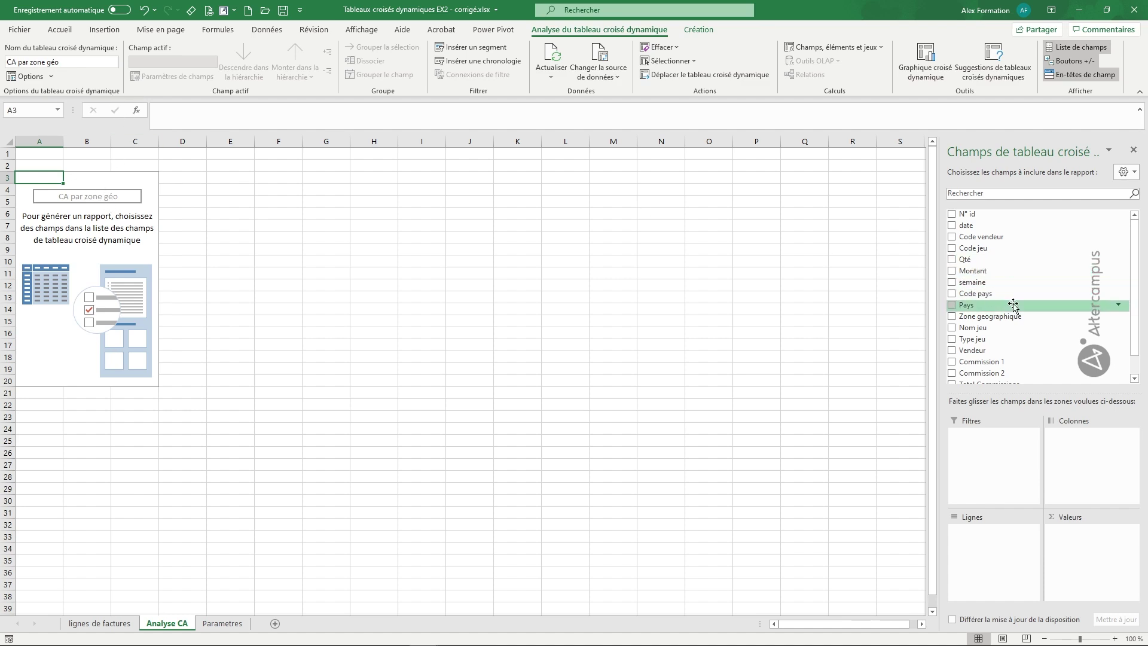
# Lay out the pivot table with Zone geographique and Pays below it as rows, and the sum of Montant as values
pyautogui.moveTo(1016, 317); pyautogui.dragTo(1002, 541)
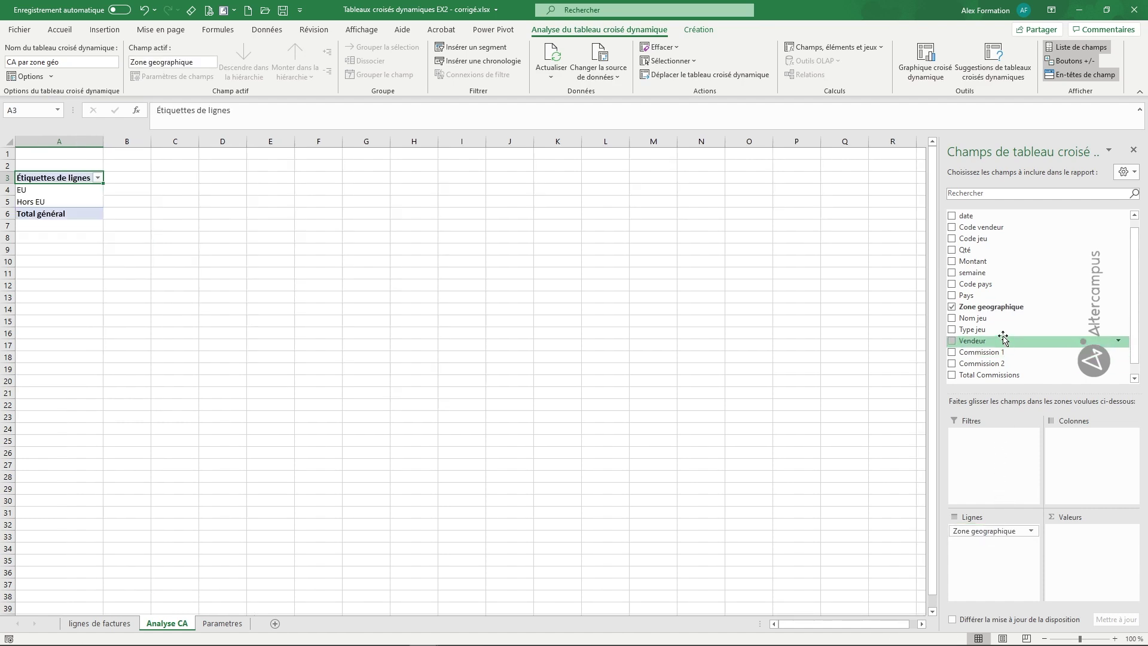
pyautogui.moveTo(988, 300); pyautogui.dragTo(995, 548)
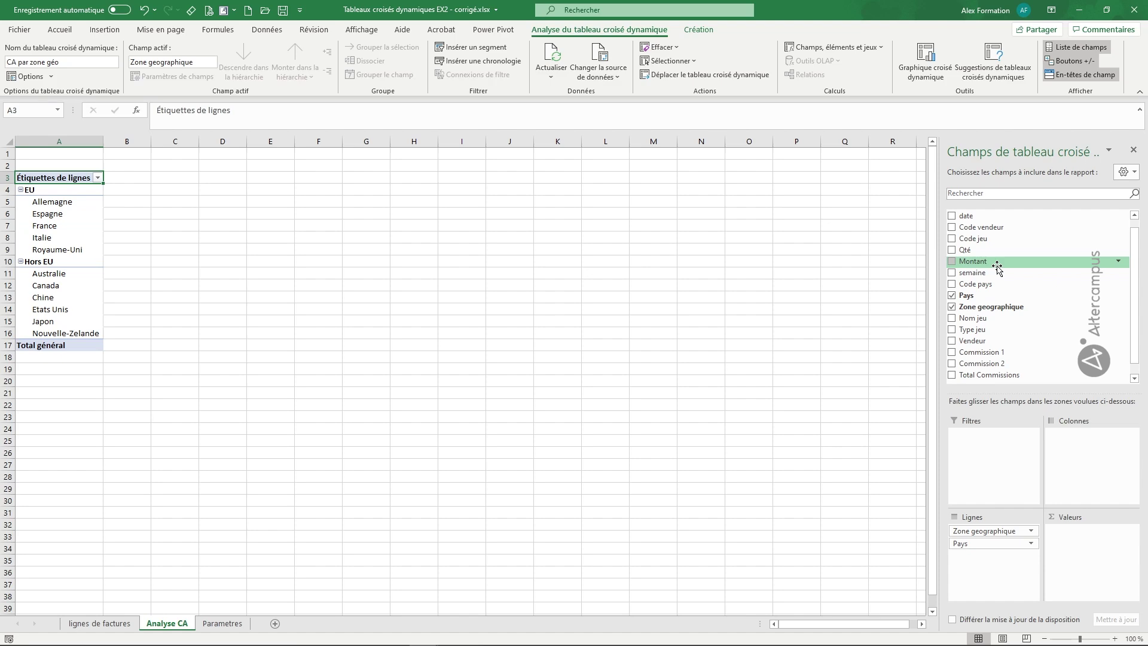
pyautogui.moveTo(997, 266); pyautogui.dragTo(1093, 549)
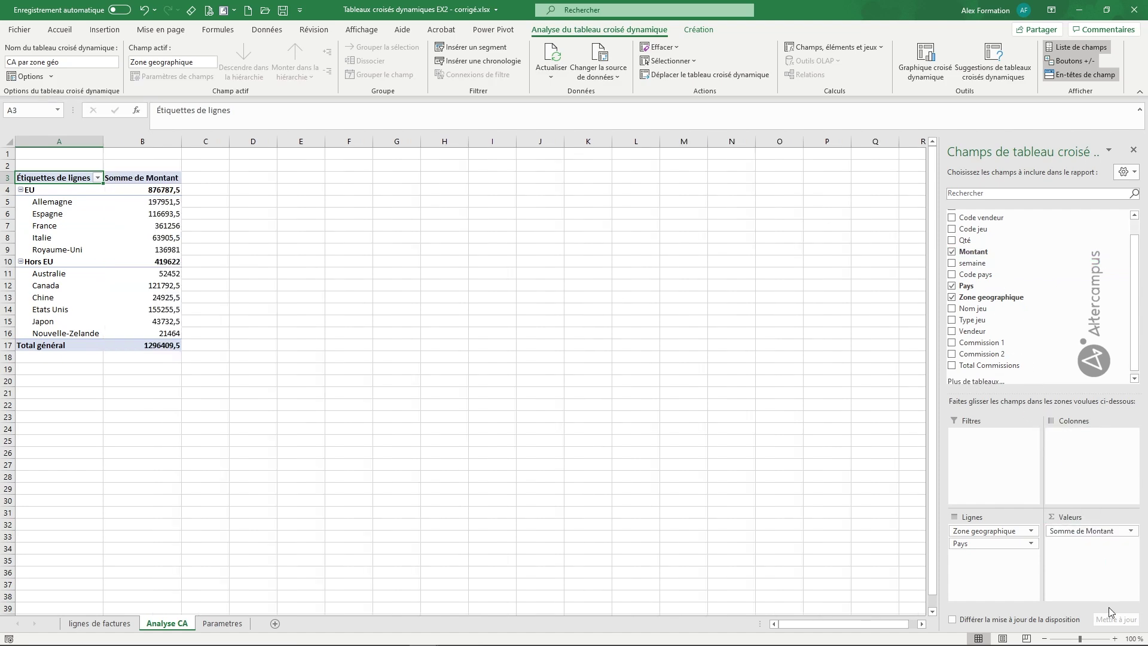
# Break the amounts down by game type by adding Type jeu to the pivot table's columns area
pyautogui.click(1114, 639)
pyautogui.click(1114, 639)
pyautogui.click(1114, 639)
pyautogui.click(1115, 638)
pyautogui.click(1115, 639)
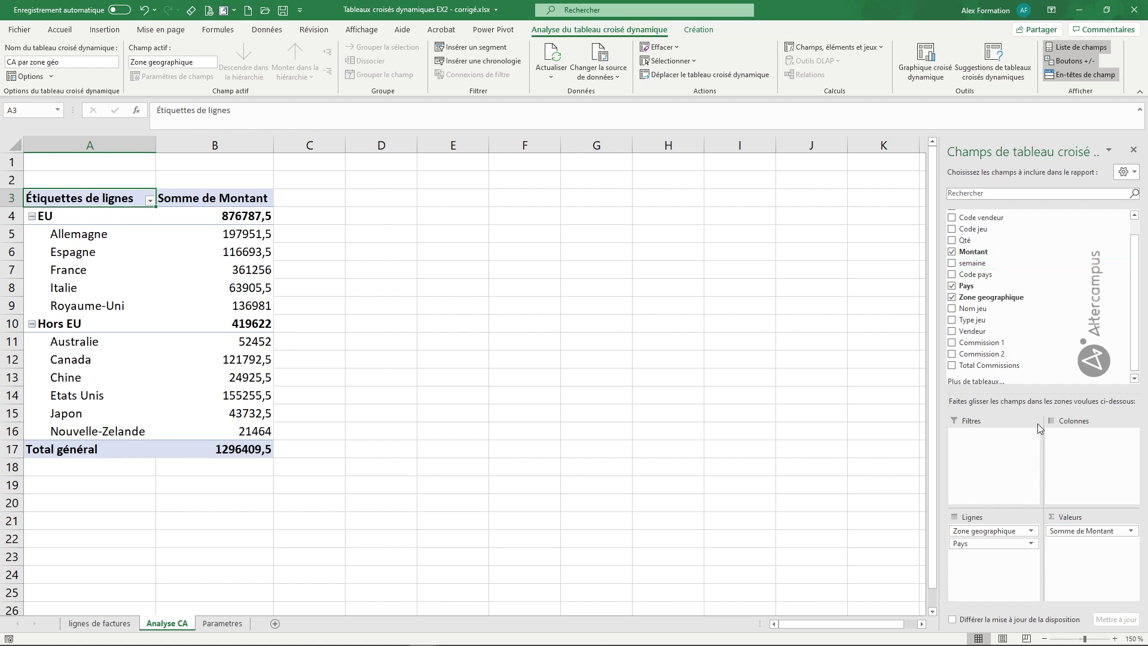
pyautogui.moveTo(981, 320); pyautogui.dragTo(1066, 458)
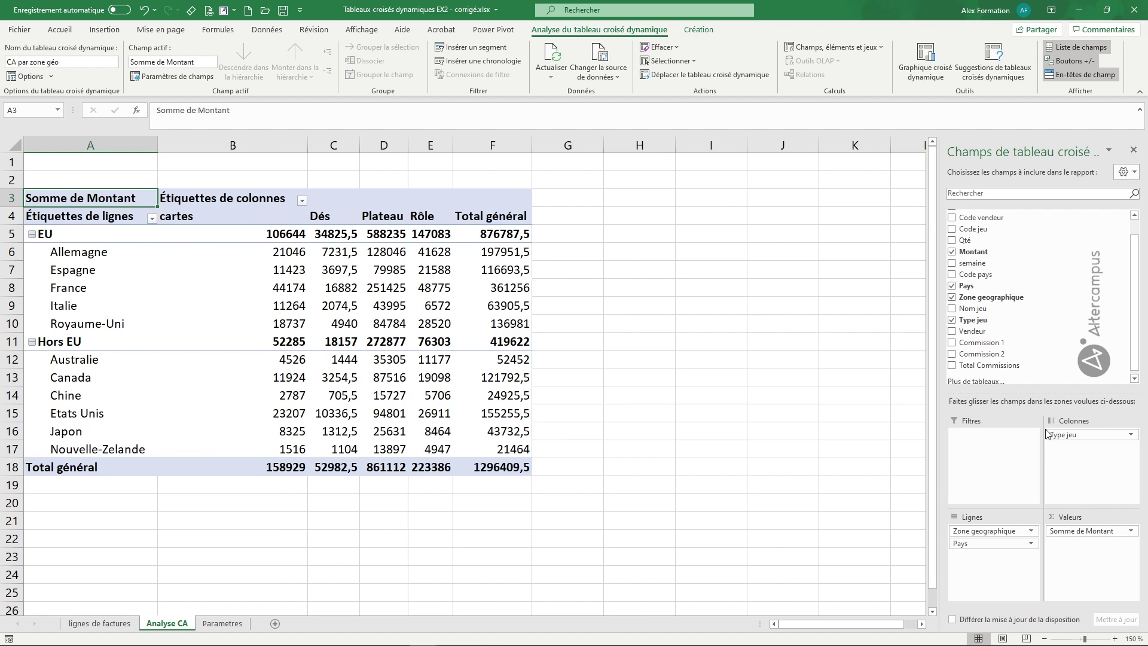